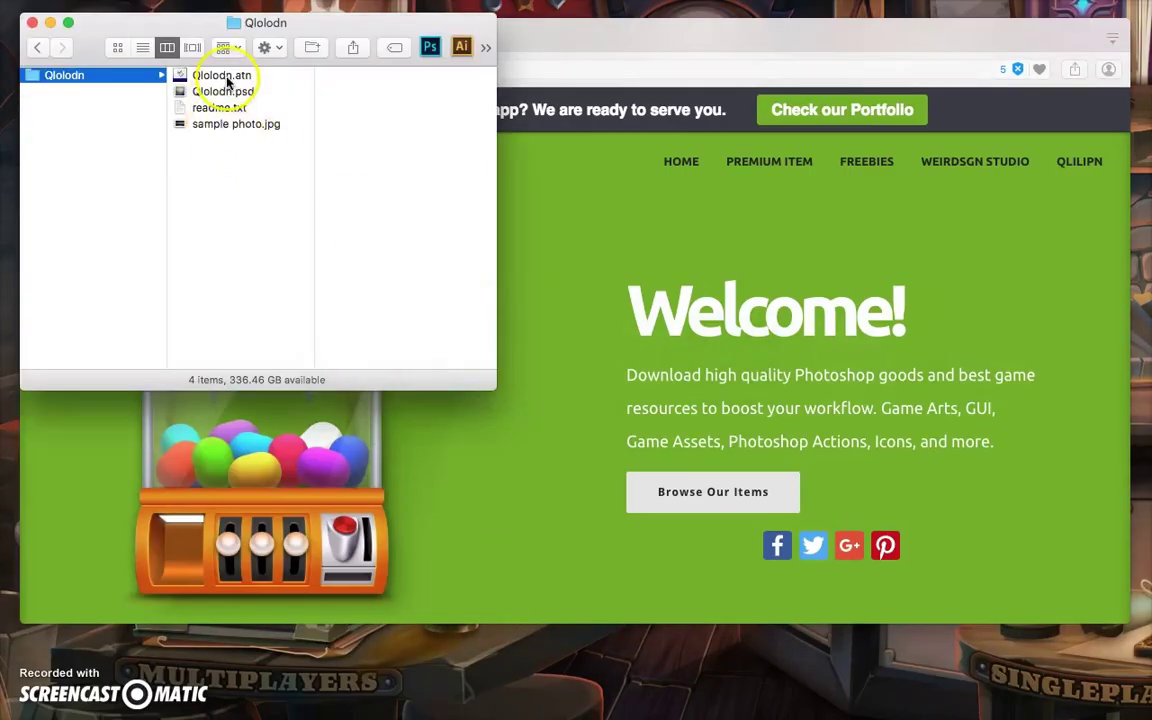
Open Qlolodn.atn with Photoshop CC 2015.5, collapse its action set, then open Qlolodn.psd
left_click(222, 75)
right_click(226, 75)
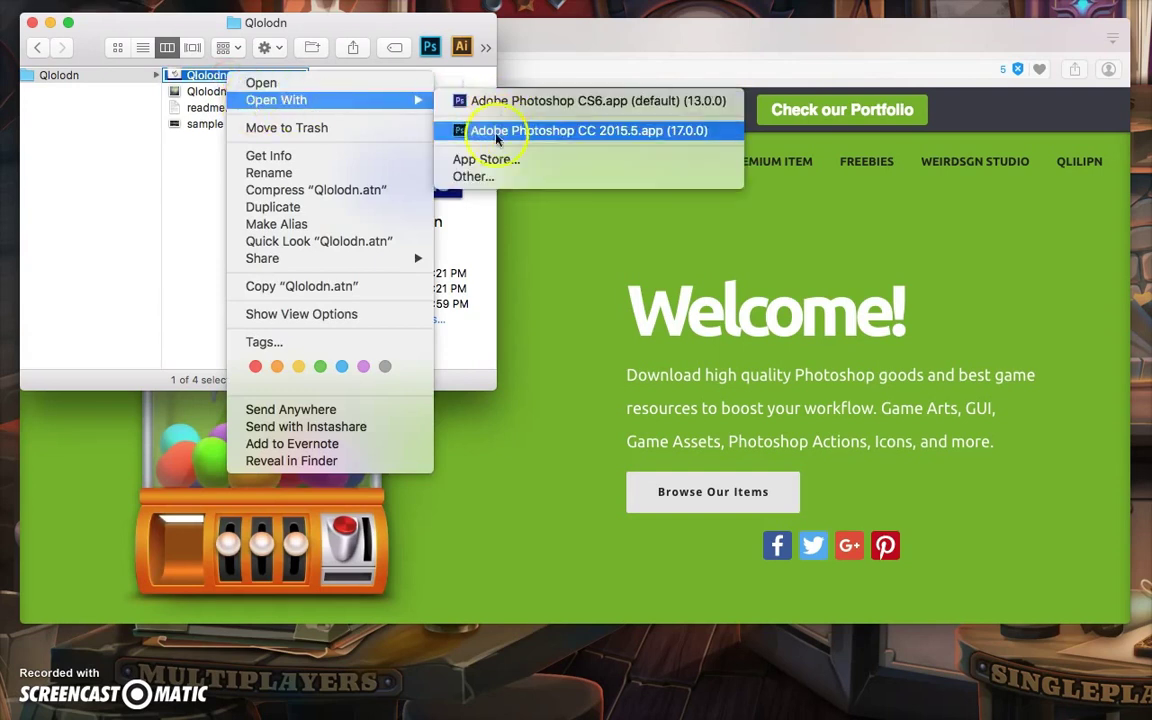
left_click(490, 133)
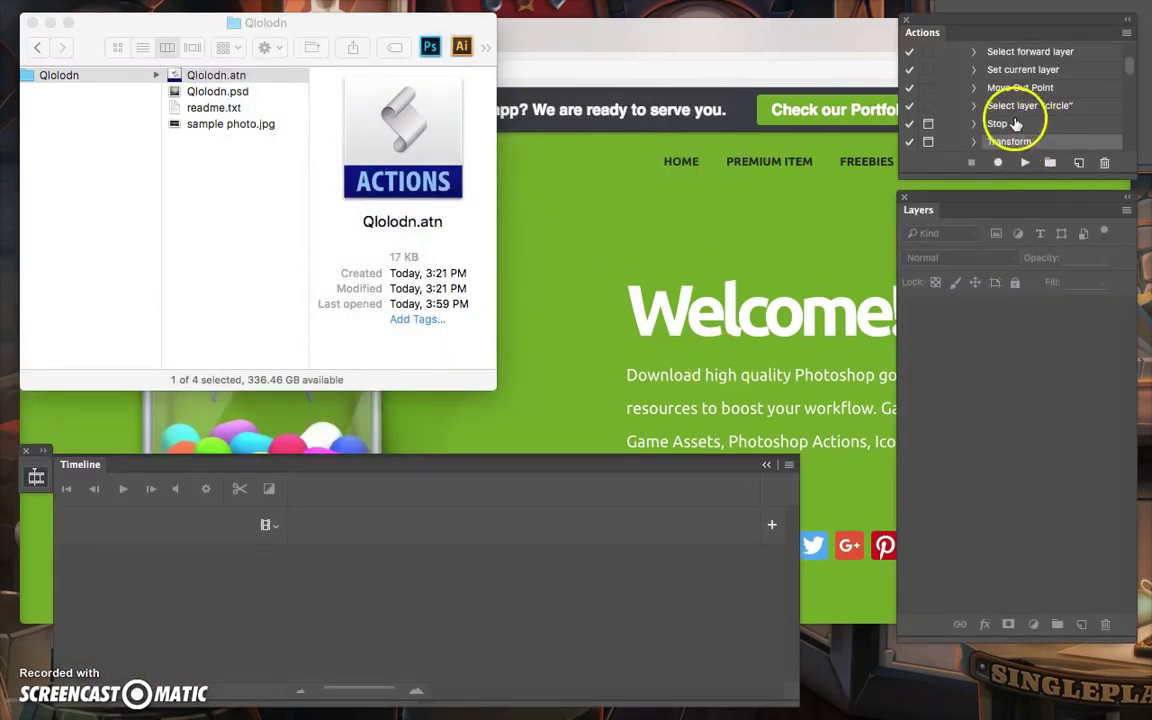
left_click(959, 69)
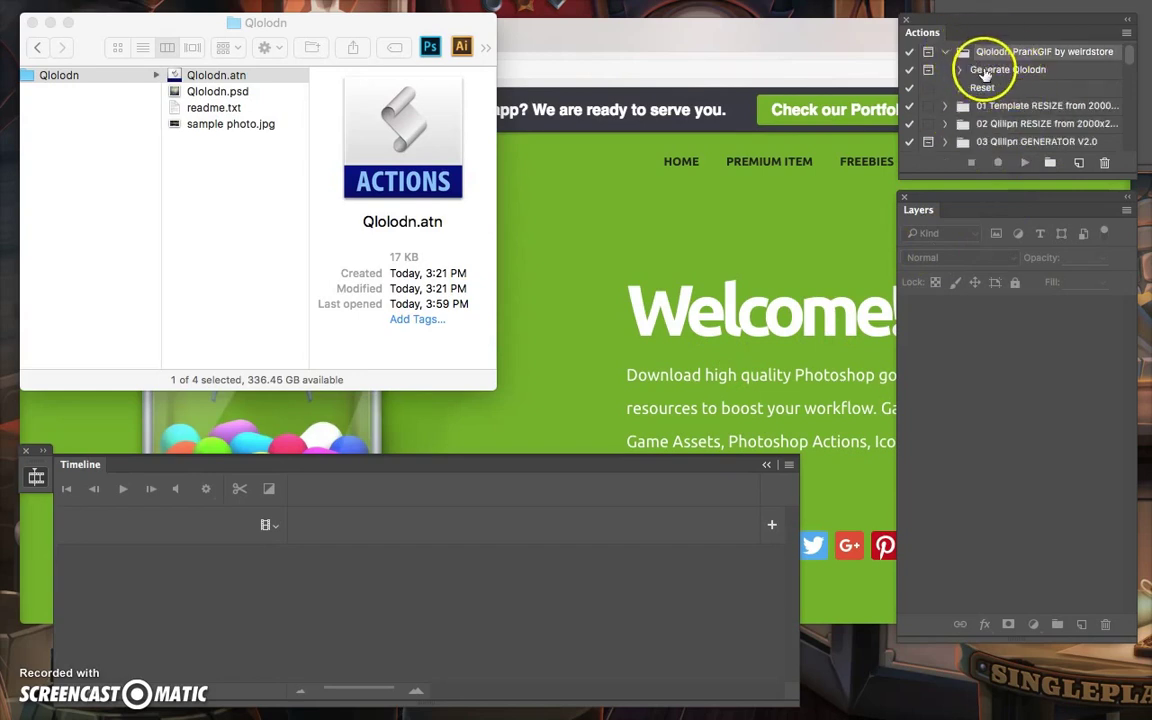
left_click(240, 138)
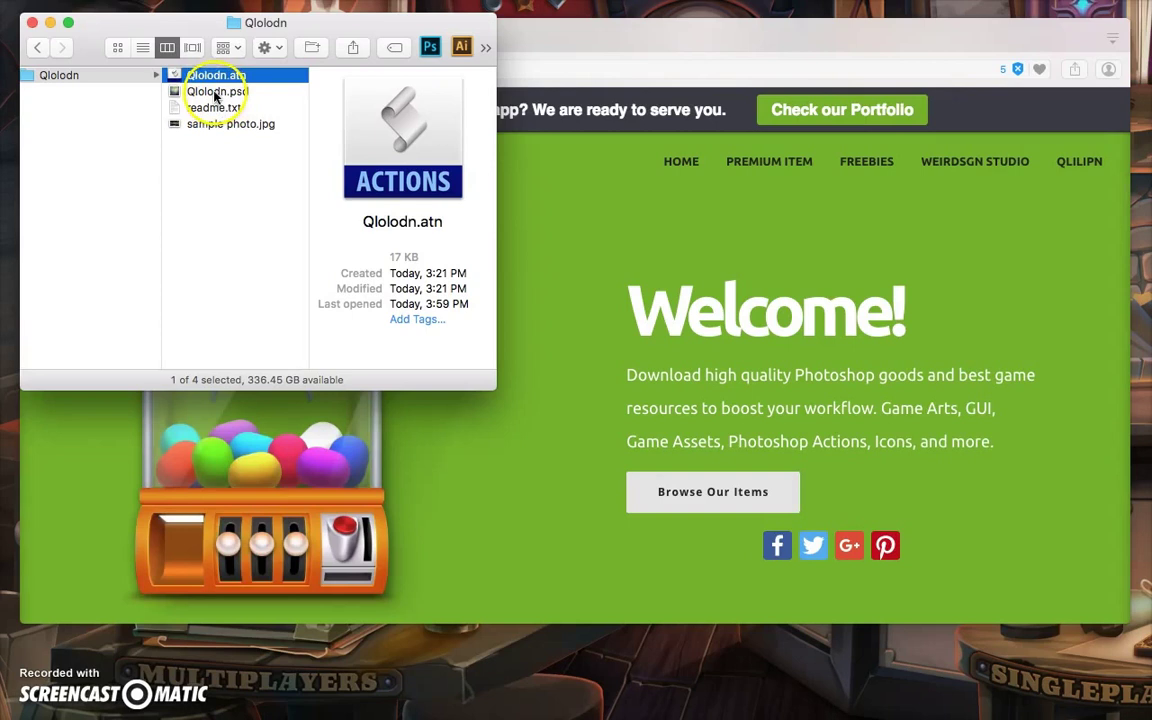
double_click(215, 92)
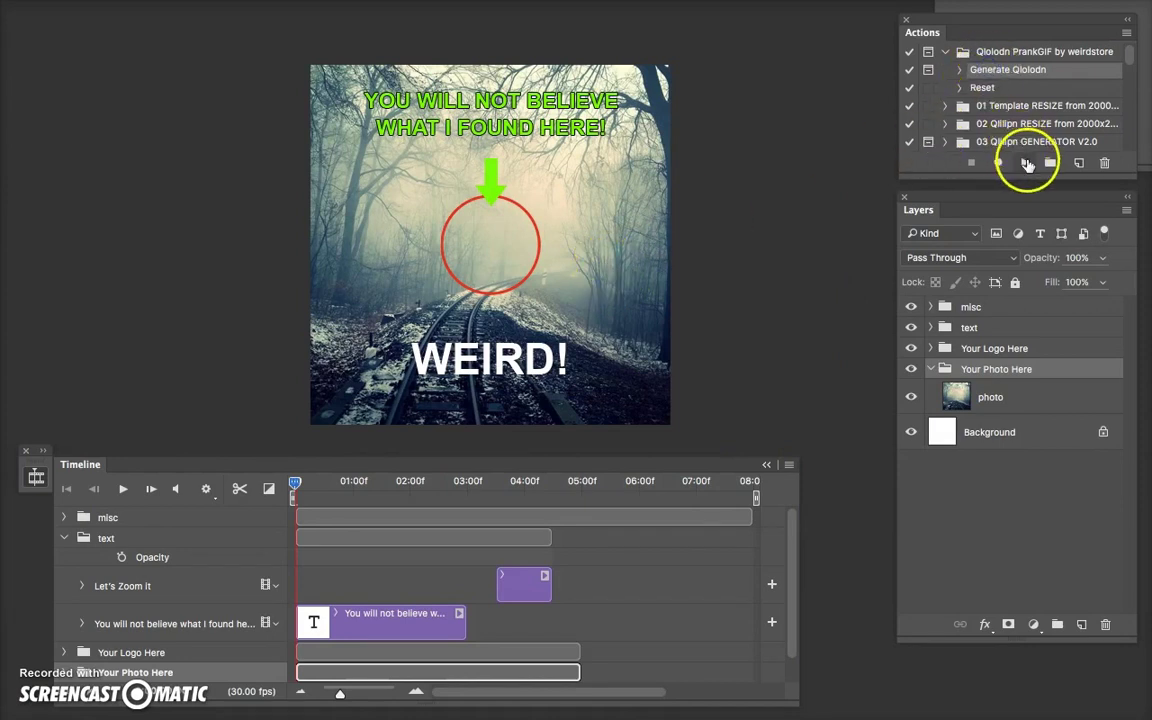
Run Generate Qlolodn and place sample photo.jpg, enlarged and shifted right to fill the frame
left_click(1026, 163)
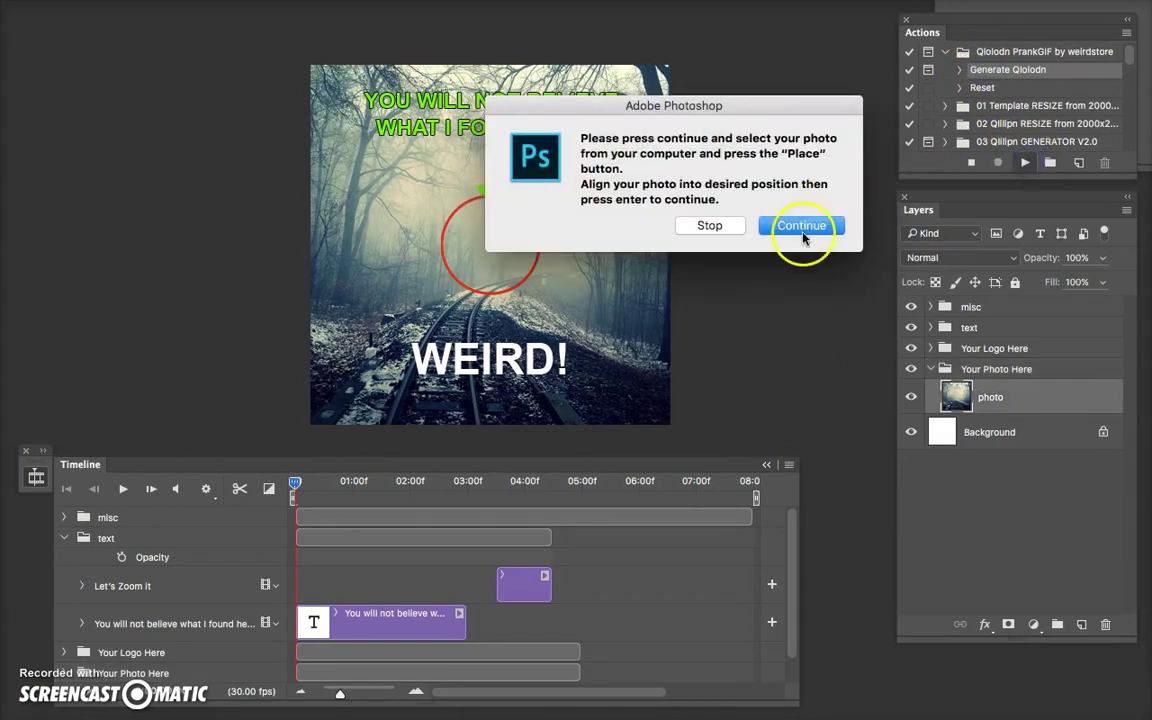
left_click(803, 228)
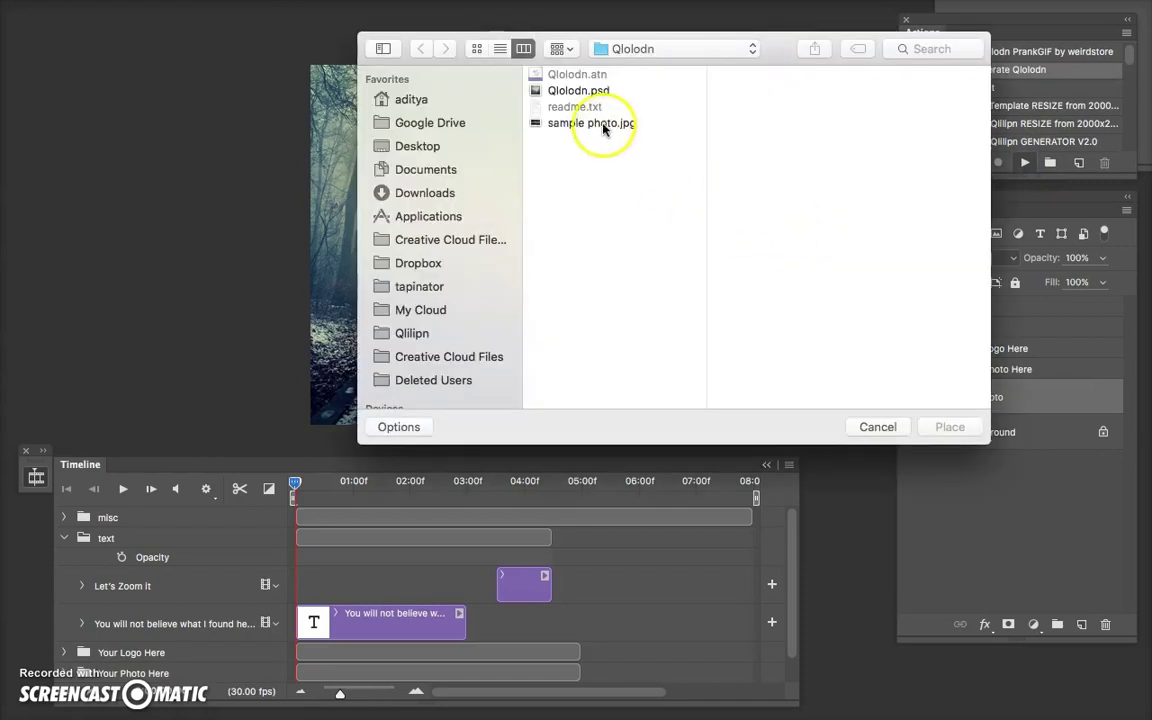
left_click(560, 122)
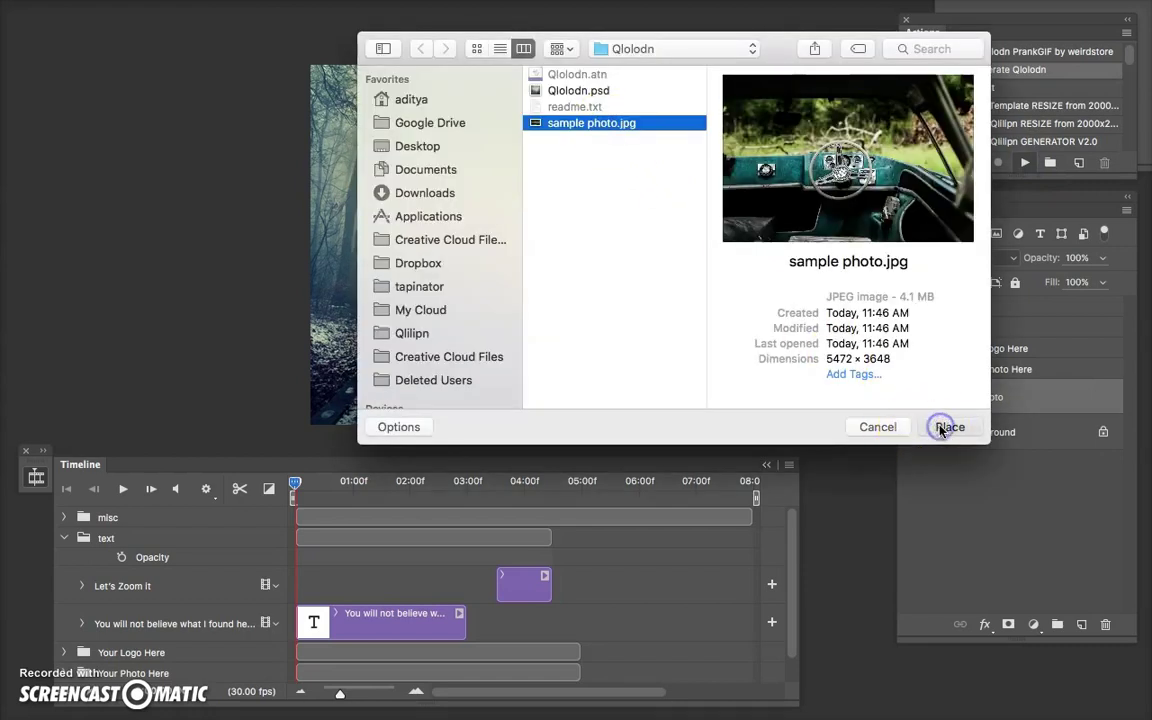
left_click(945, 427)
left_click_drag(672, 366, 862, 490)
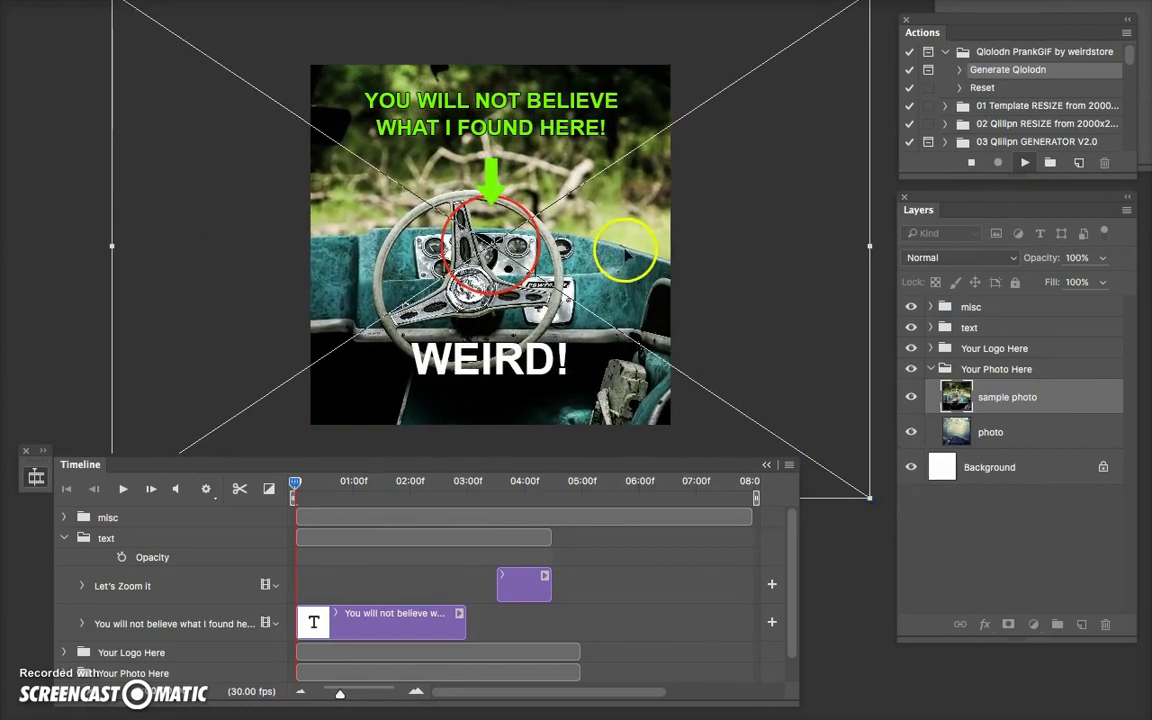
left_click_drag(604, 258, 622, 258)
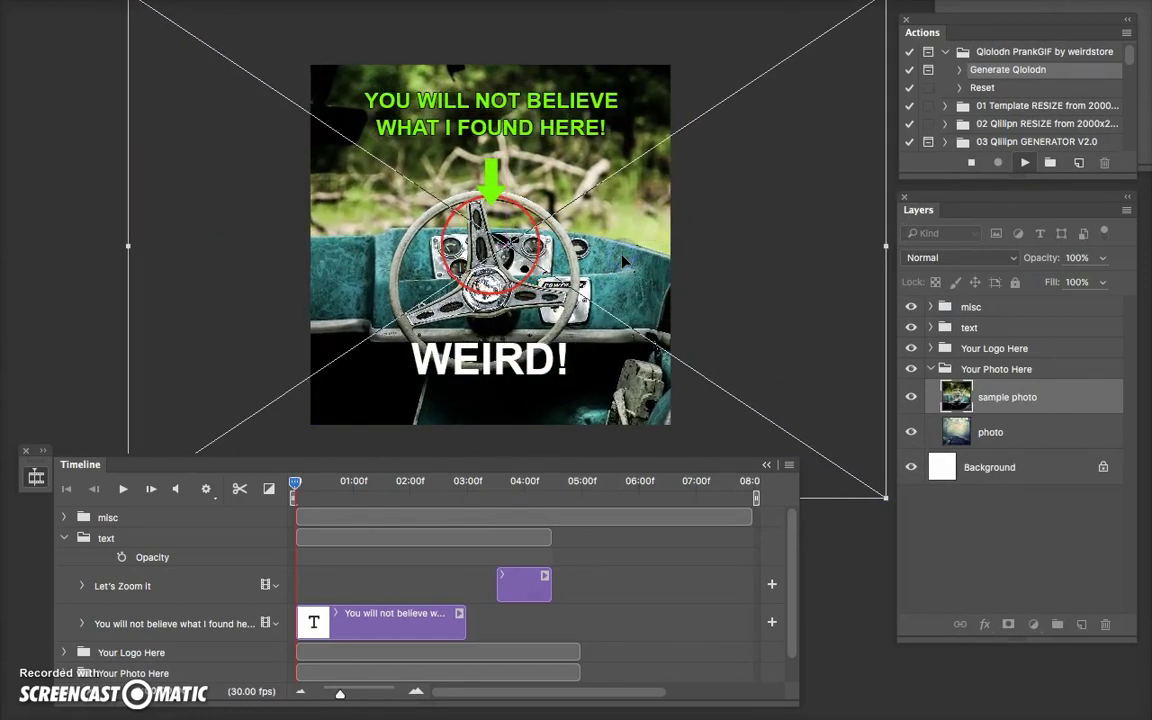
key("Return")
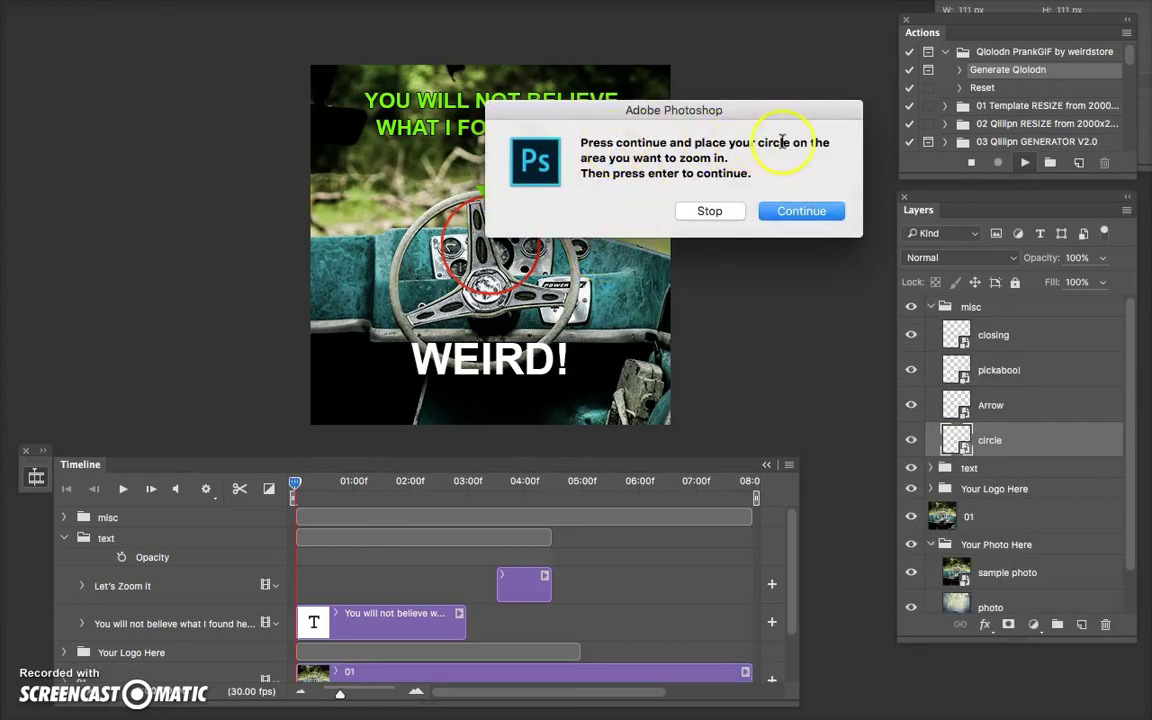
Move the red zoom circle up and right onto the branches
left_click(799, 213)
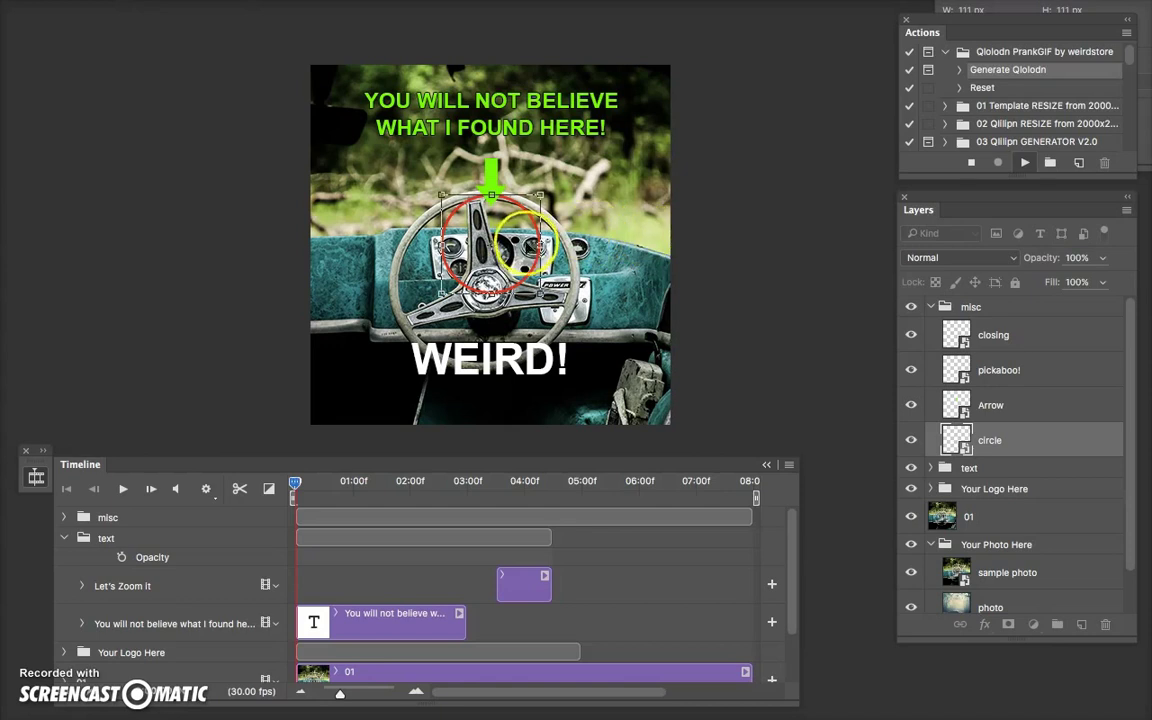
left_click_drag(522, 238, 604, 183)
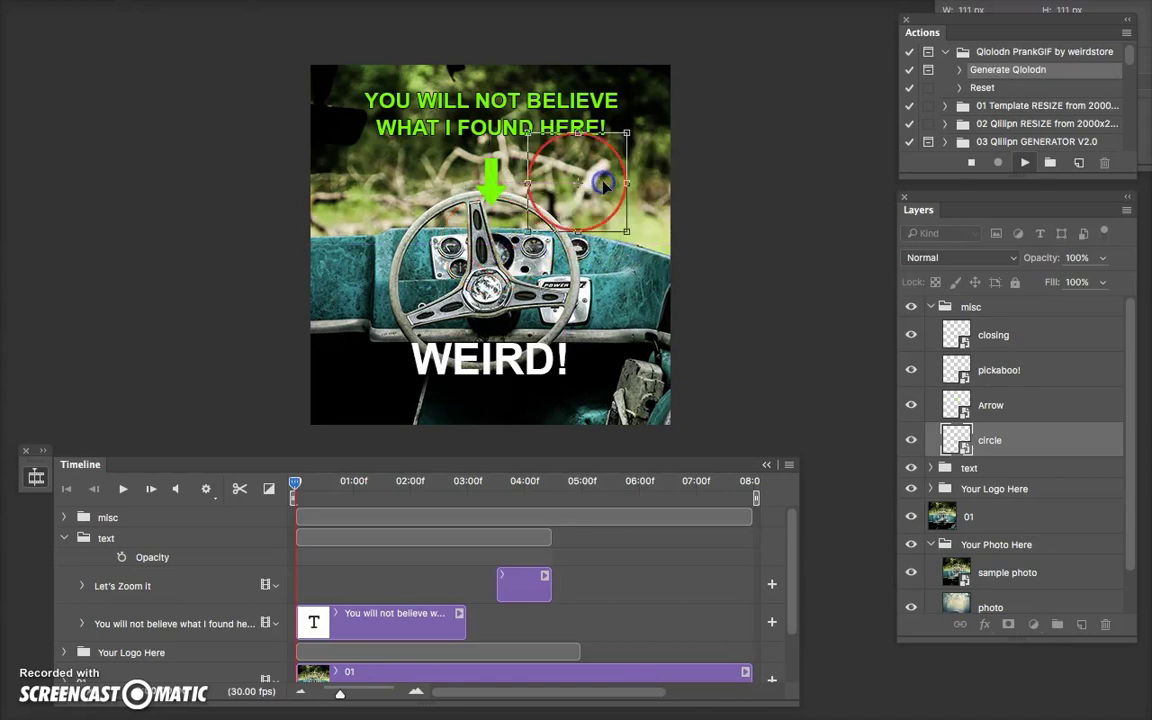
key("Return")
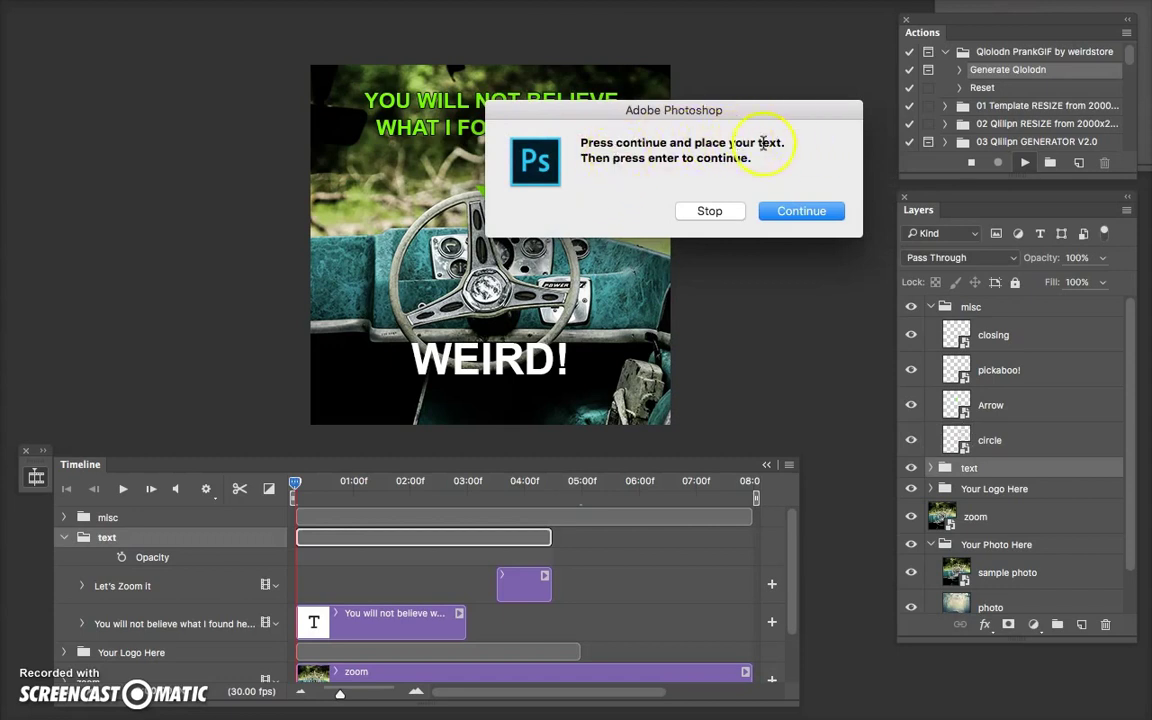
Lower the green caption onto the dashboard
left_click(797, 215)
mouse_move(514, 122)
left_mouse_down()
mouse_move(516, 333)
mouse_move(520, 315)
left_mouse_up()
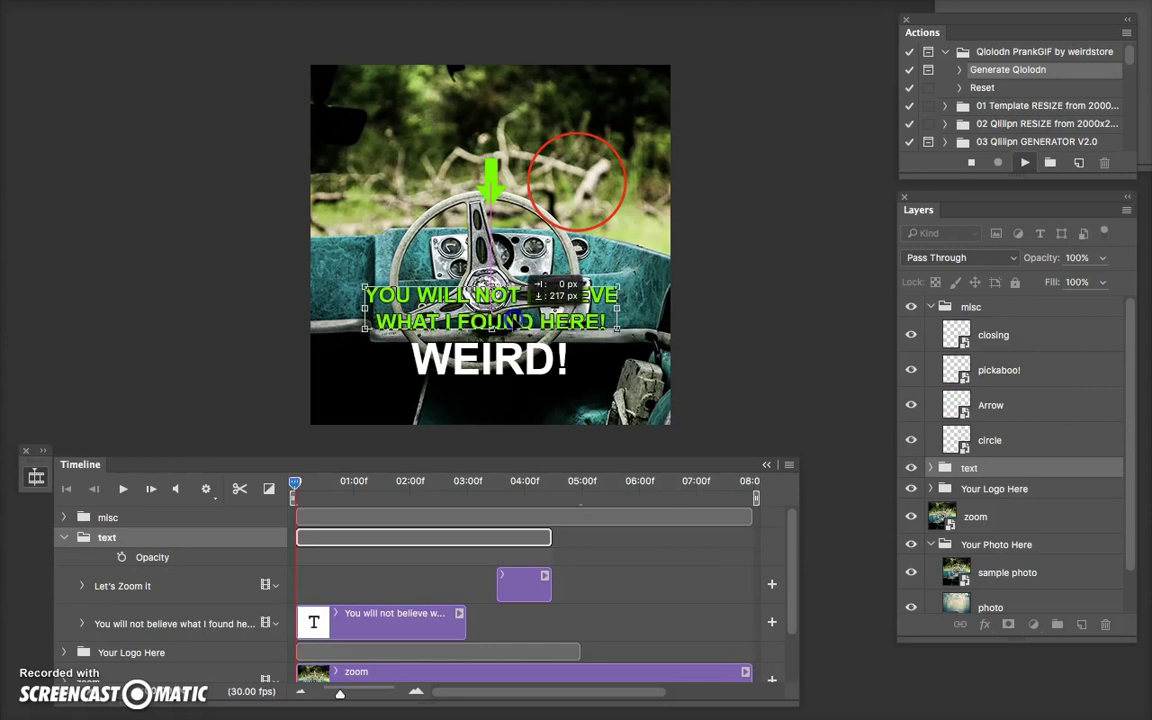
key("Return")
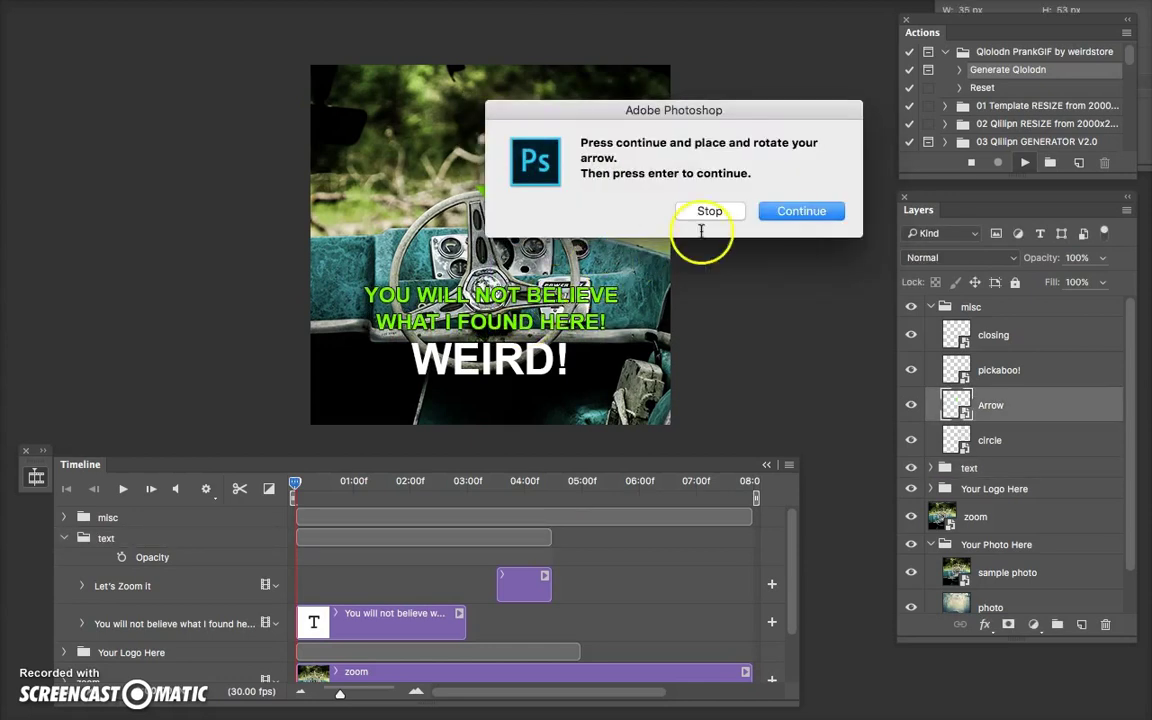
Rotate the green arrow to point at the circle, finishing the action
left_click(783, 210)
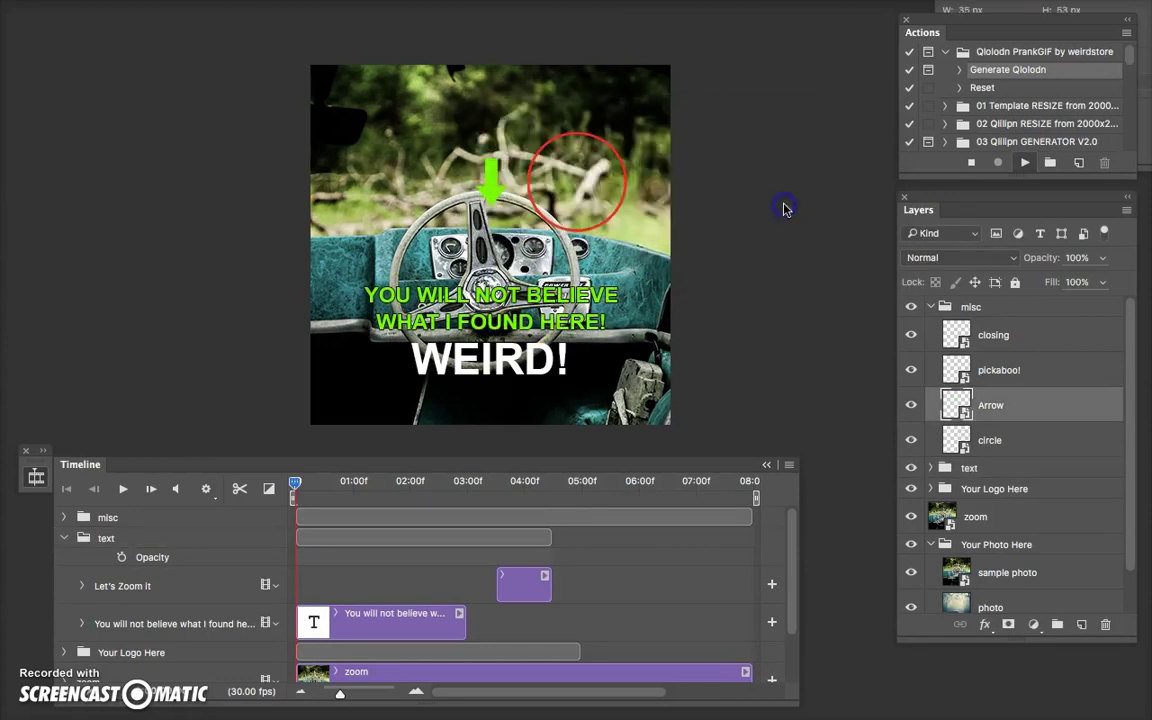
mouse_move(508, 224)
left_mouse_down()
mouse_move(536, 184)
mouse_move(500, 178)
mouse_move(522, 236)
left_mouse_up()
key("Return")
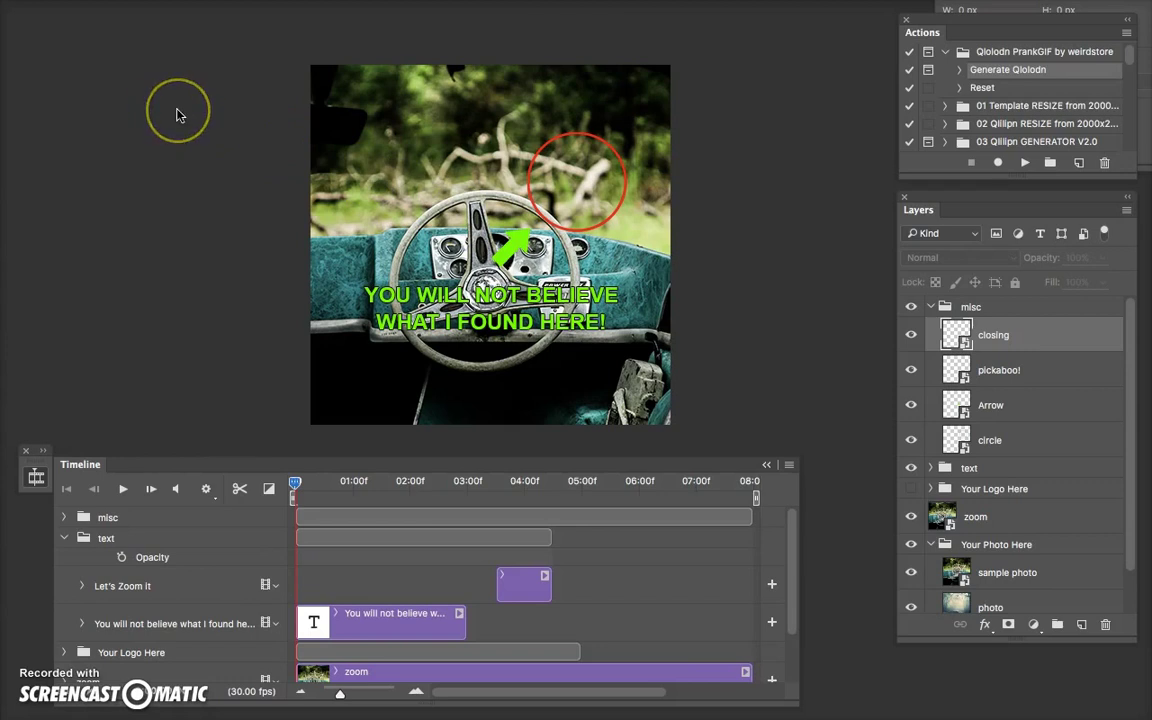
Set Save for Web to GIF, Mac OS palette, Auto colours, looping Forever, and proceed to save
key("super+alt+shift+s")
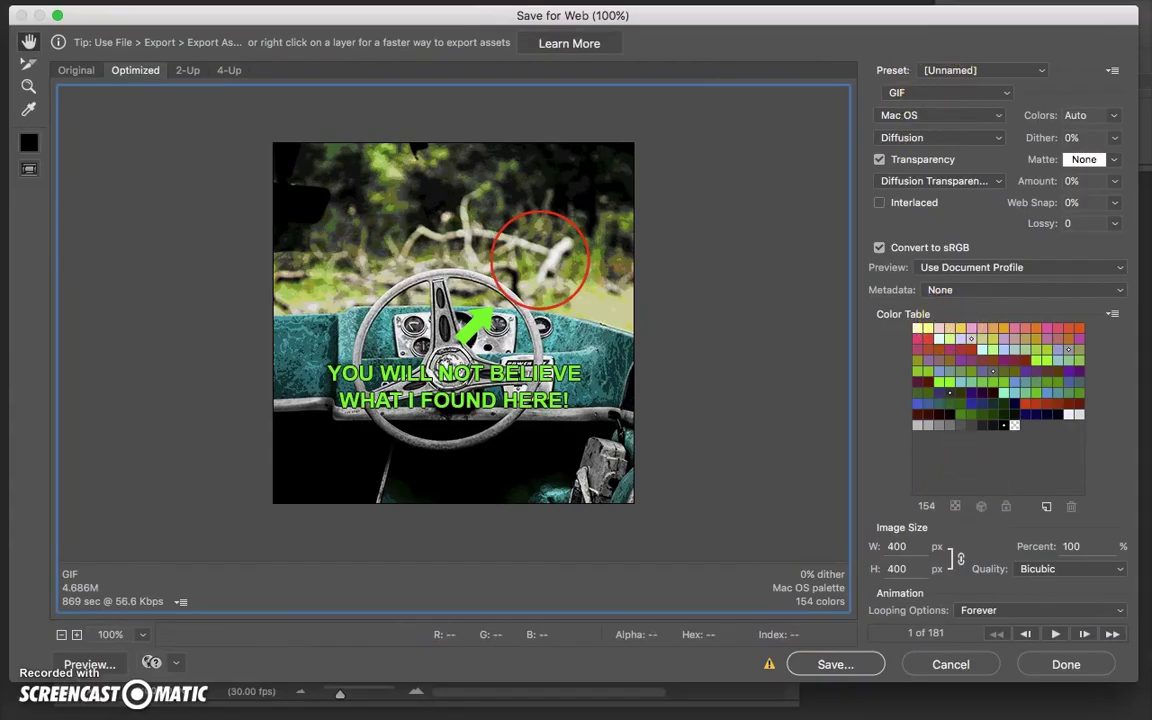
left_click(960, 90)
left_click(930, 90)
left_click(944, 114)
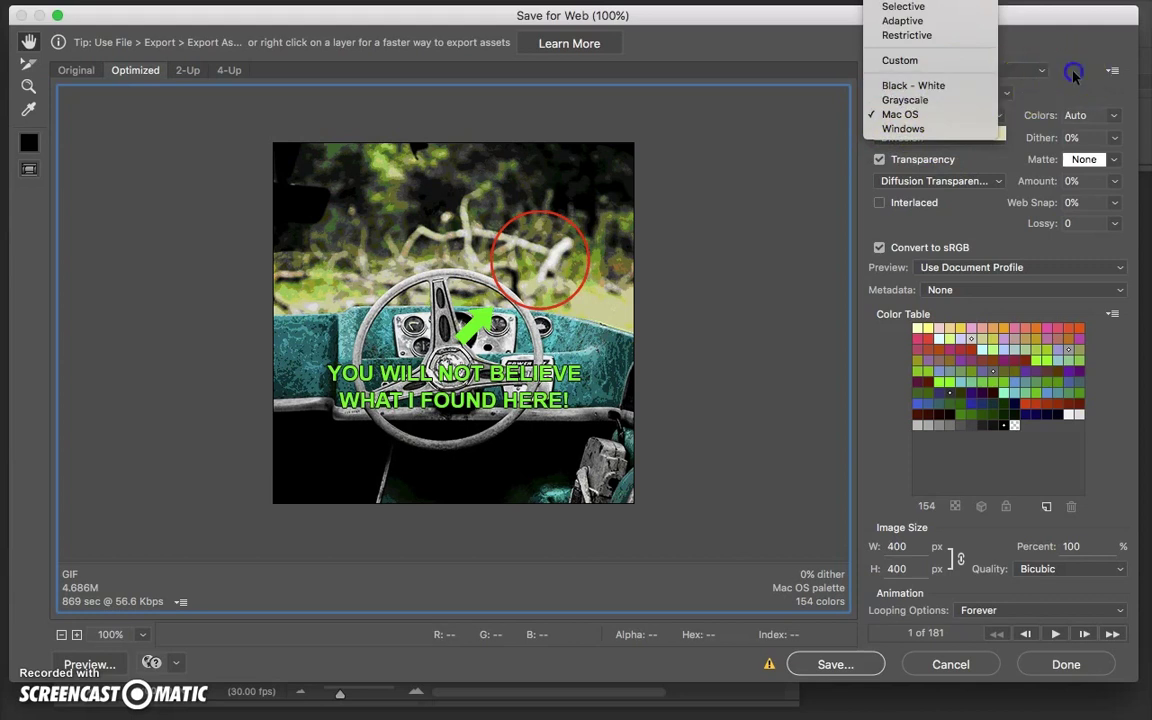
left_click(1111, 116)
left_click(1113, 117)
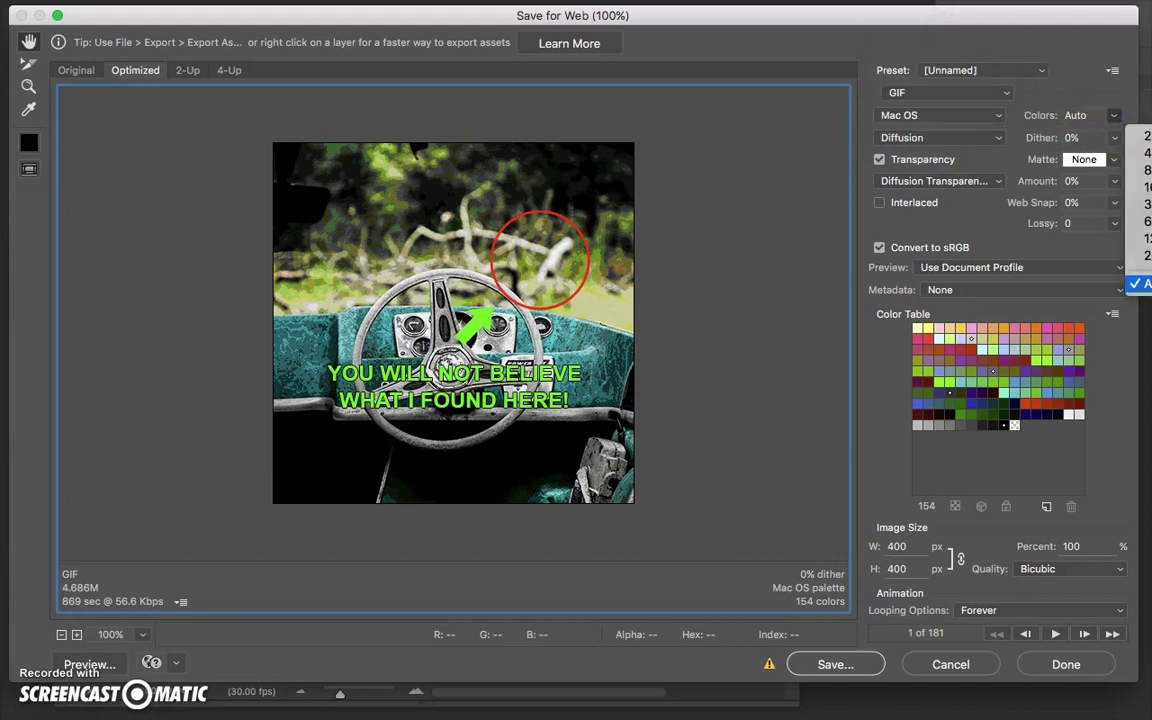
left_click(1146, 284)
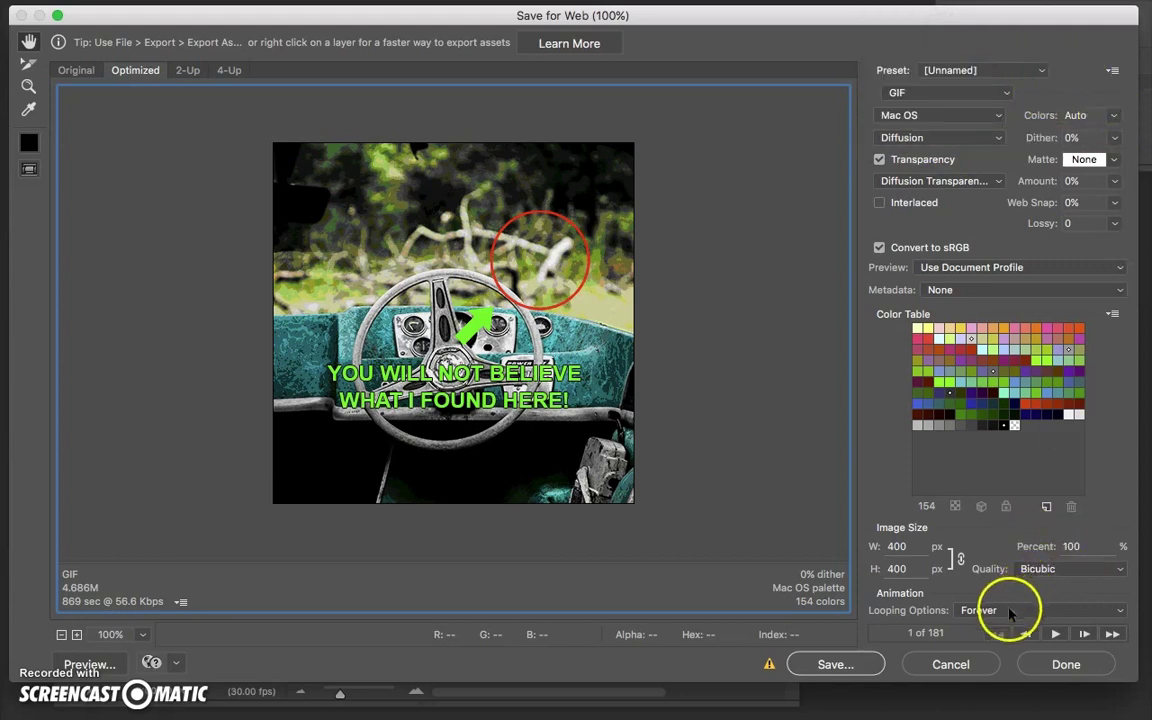
left_click(1010, 614)
left_click(980, 610)
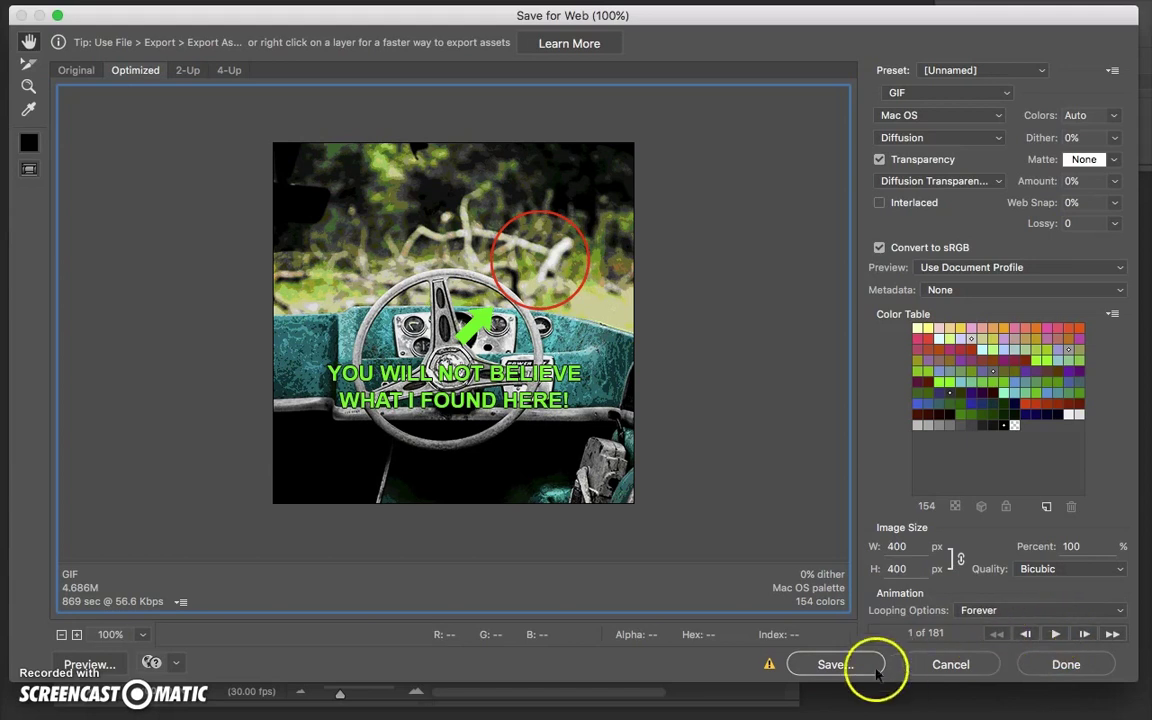
left_click(846, 666)
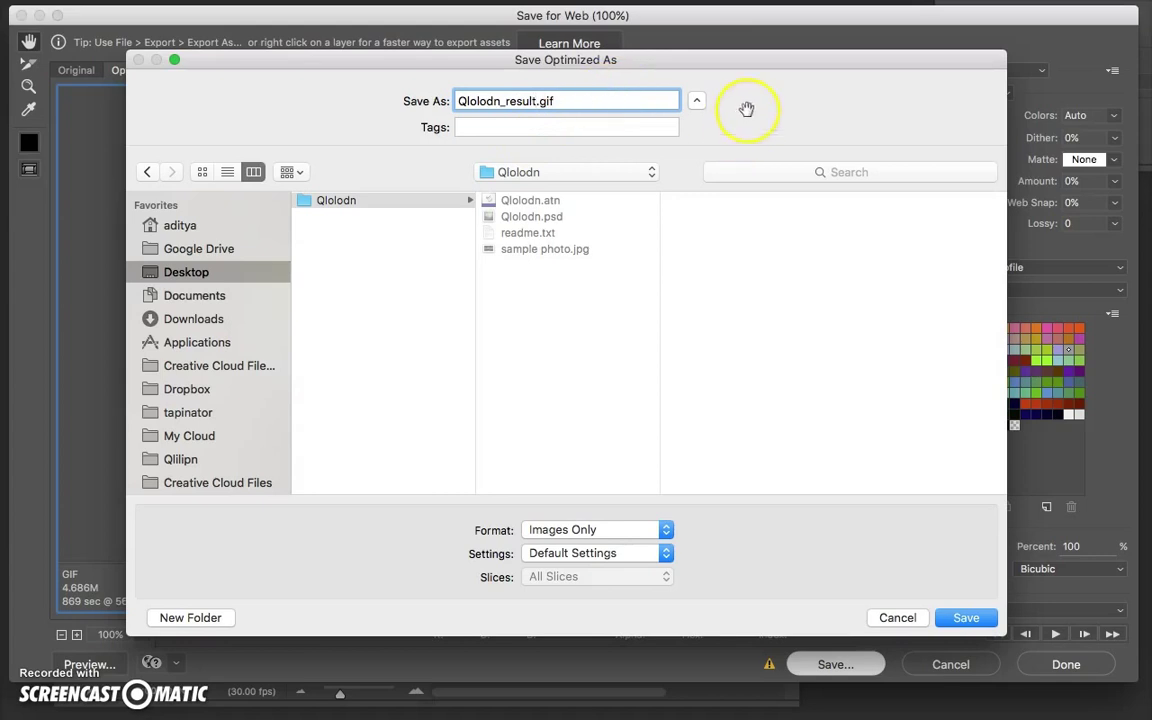
Save Qlolodn_result.gif into the Qlolodn folder, preview it in Finder, and return to Photoshop
left_click(965, 618)
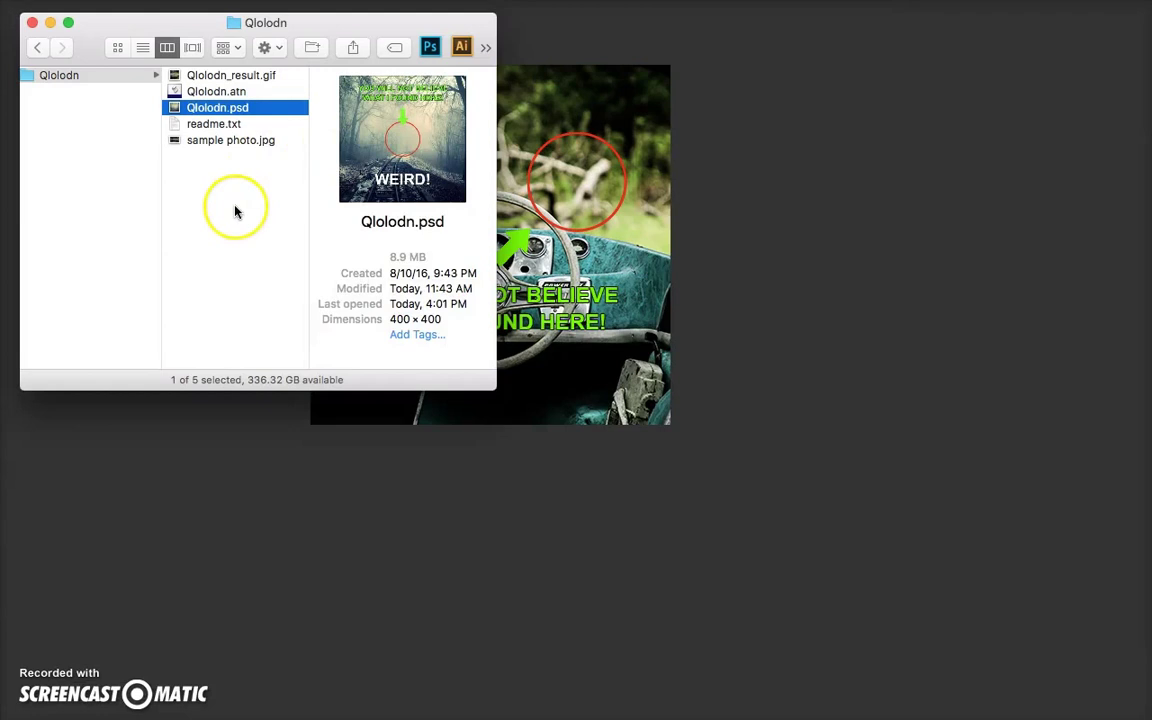
left_click(215, 75)
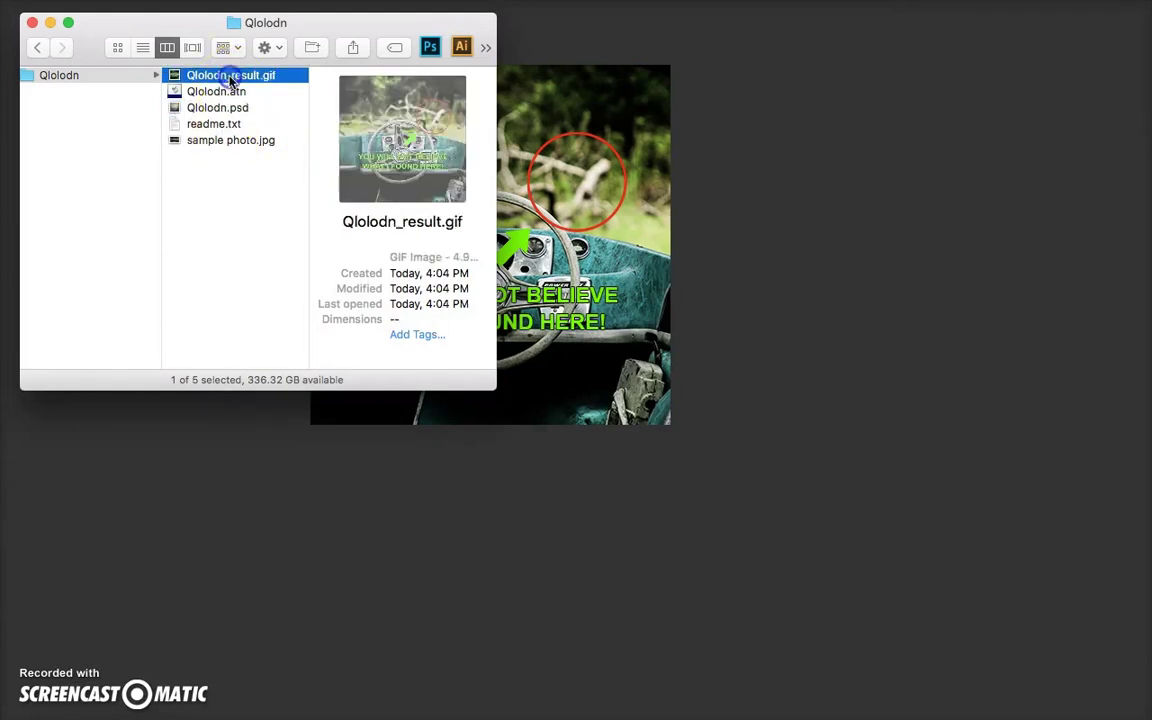
left_click(175, 420)
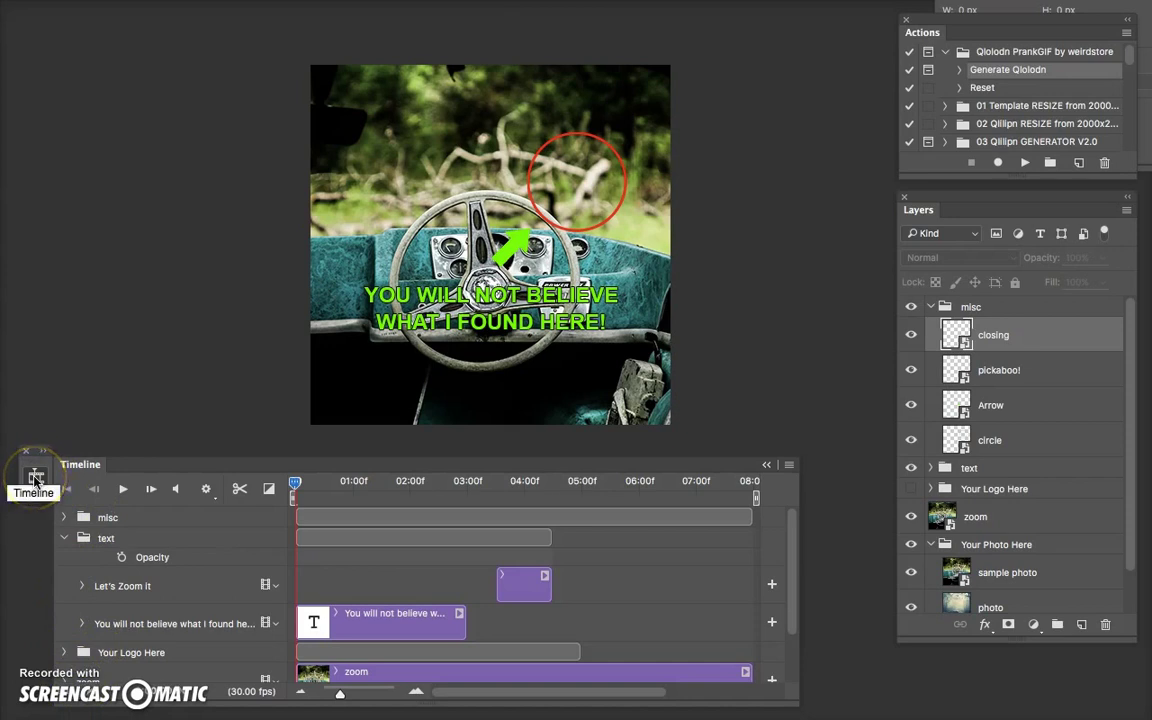
Render the animation as Qlolodn result.mp4 in H.264 format
left_click(90, 700)
left_click(286, 232)
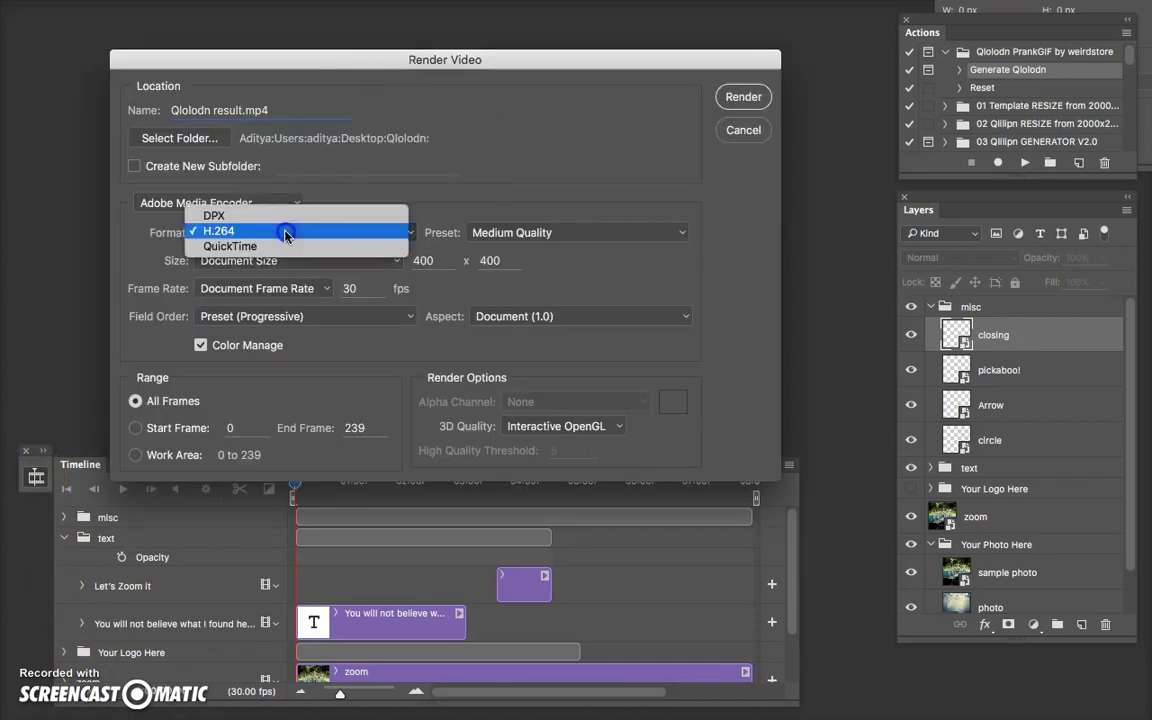
left_click(219, 236)
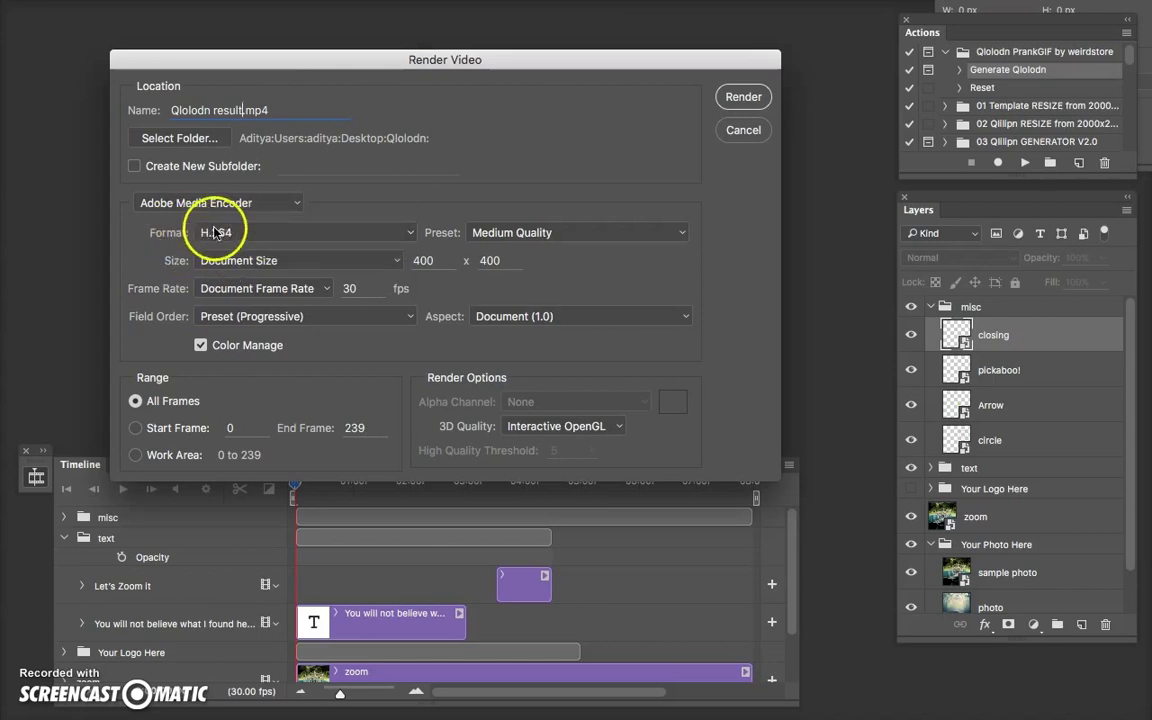
left_click(742, 97)
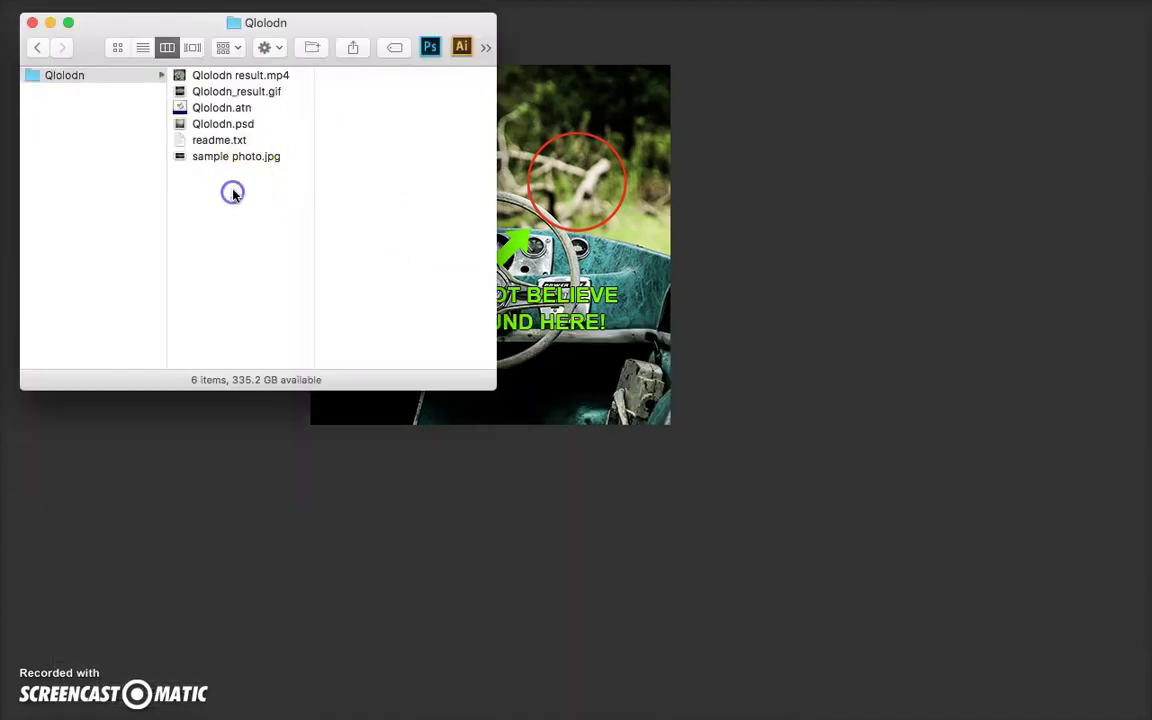
Preview the 1.8 MB Qlolodn result.mp4 in Finder, then switch to the ezgif.com tab
left_click(247, 78)
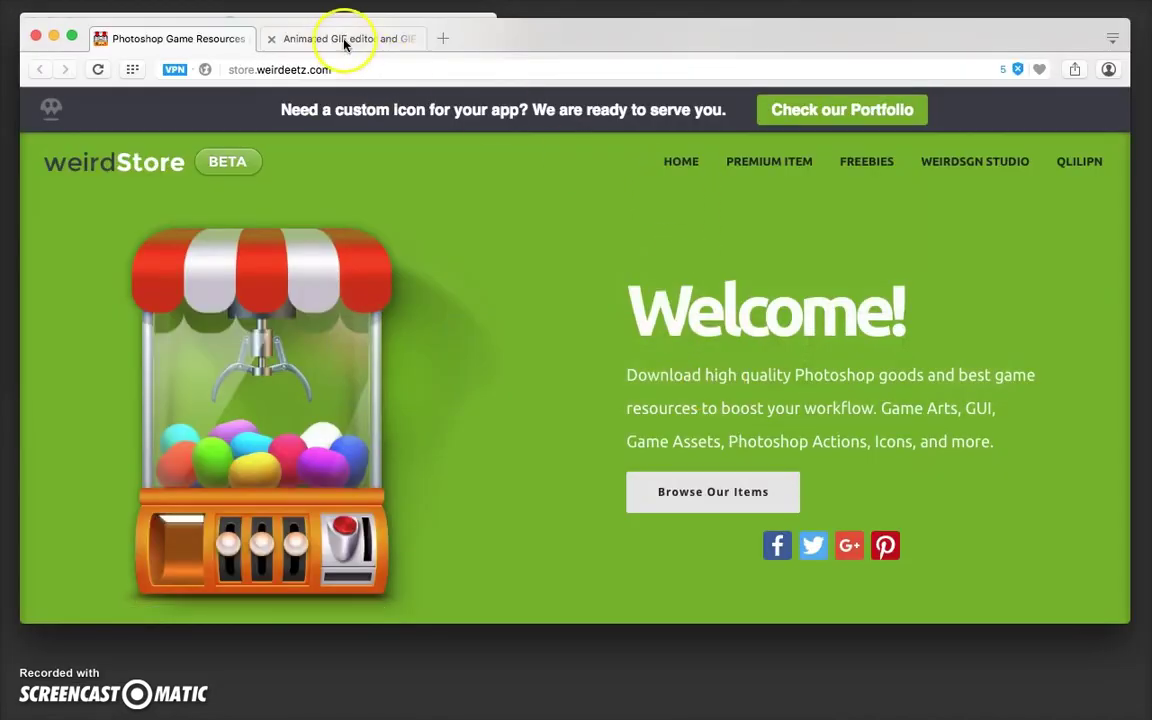
left_click(340, 38)
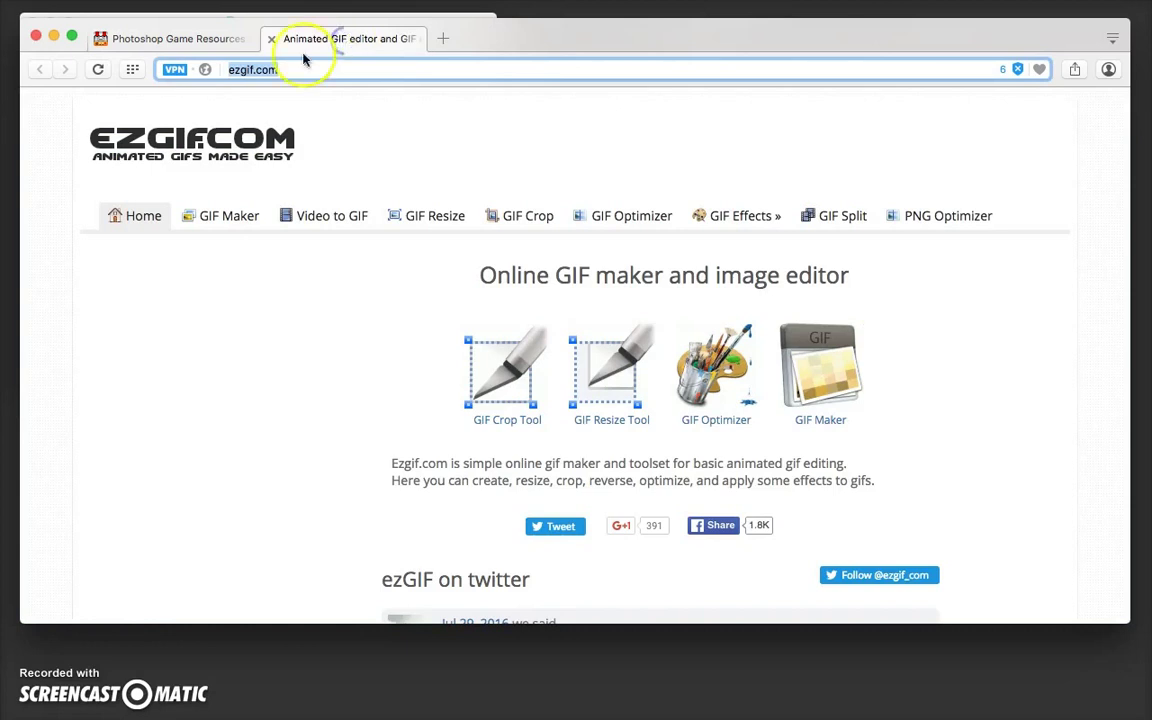
Upload Qlolodn result.mp4 from the Qlolodn folder to ezgif's Video to GIF converter
left_click(326, 218)
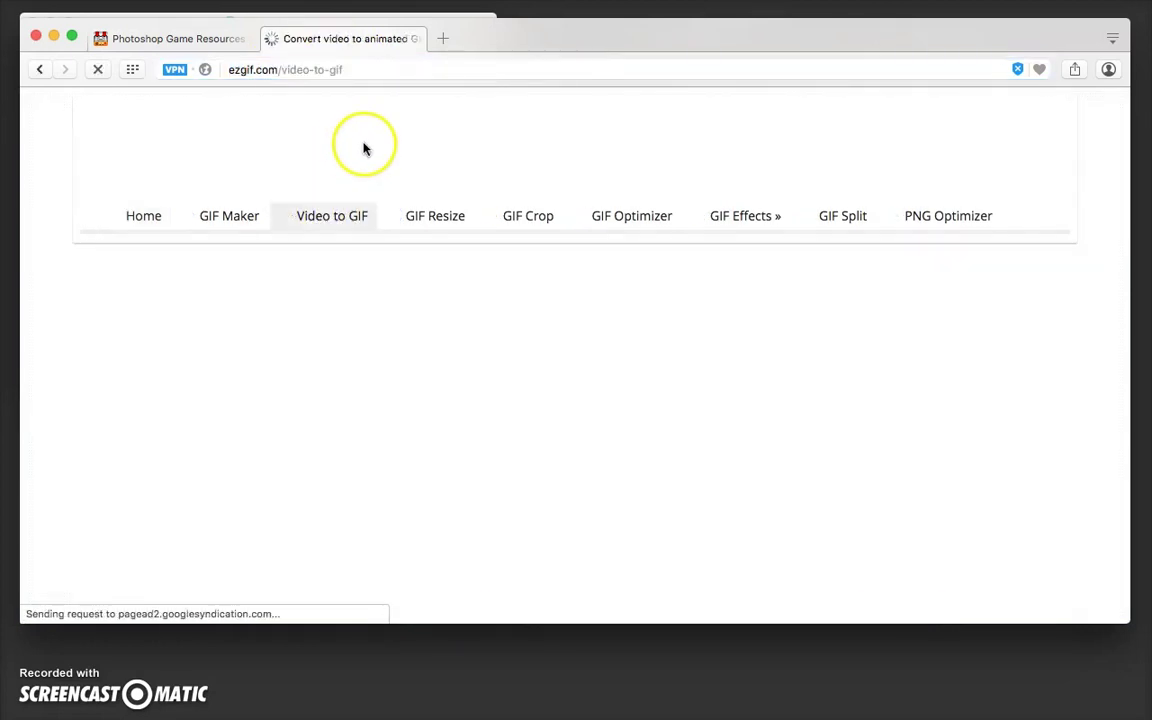
left_click(312, 333)
left_click(470, 130)
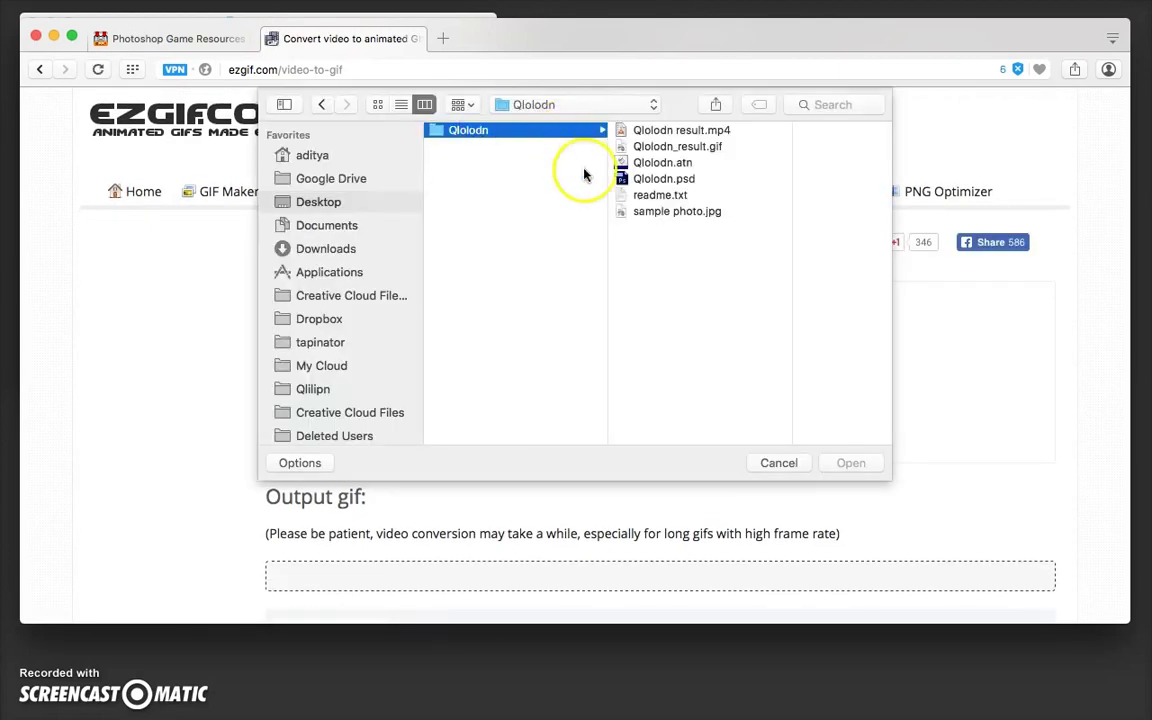
left_click(700, 132)
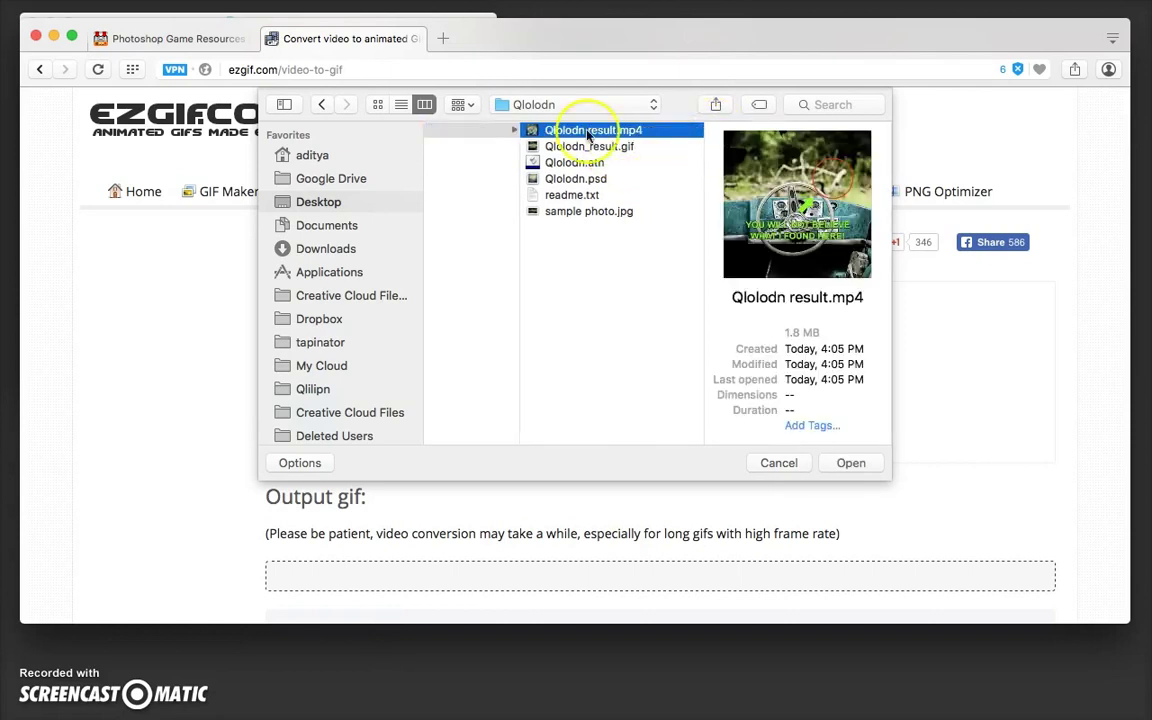
left_click(848, 463)
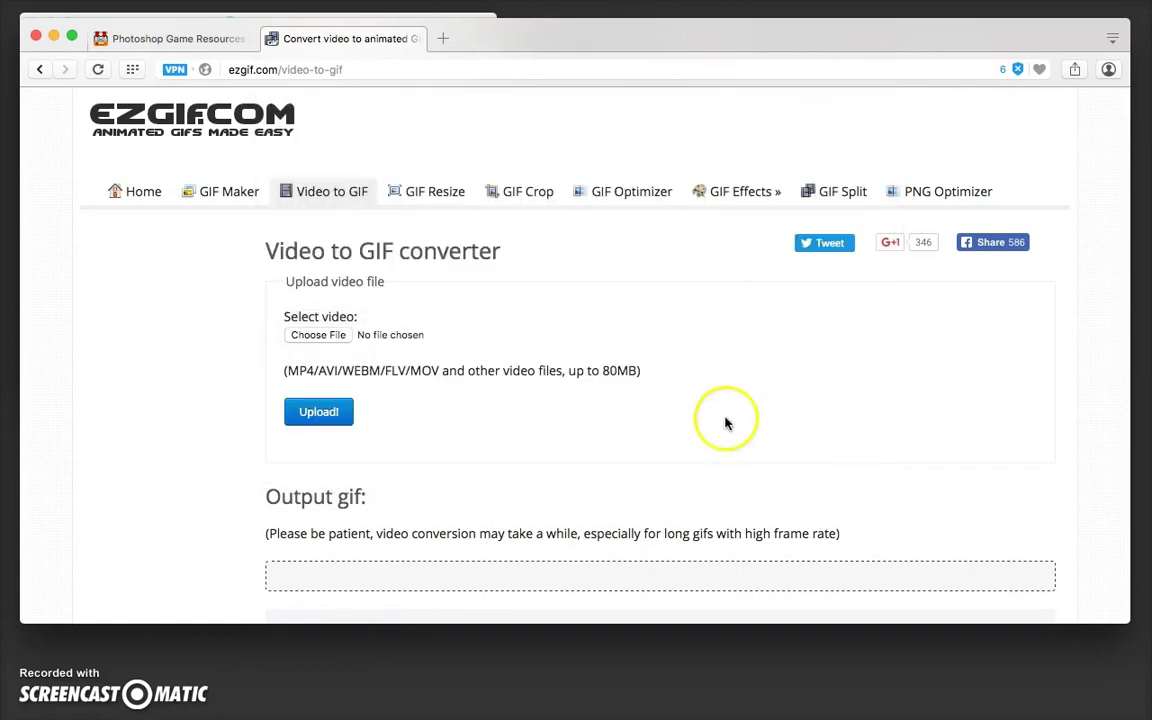
left_click(319, 412)
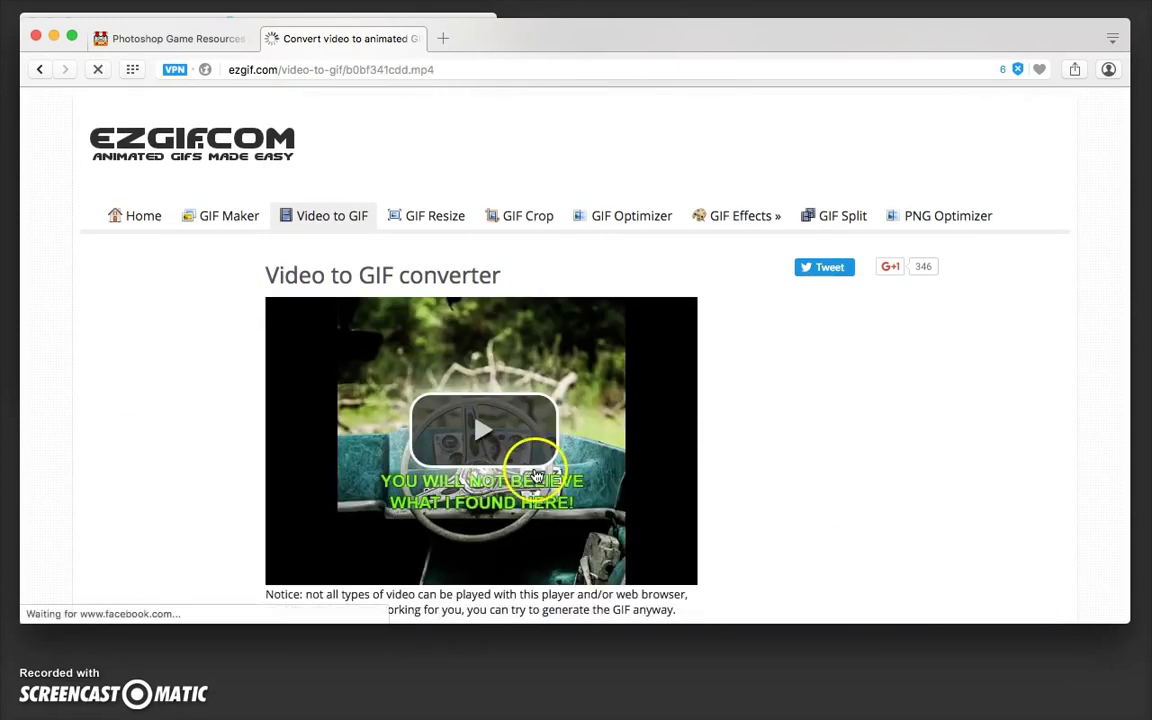
Set the frame rate to 20 FPS and convert the video to a GIF
scroll(510, 475, "down", 5)
scroll(442, 447, "down", 2)
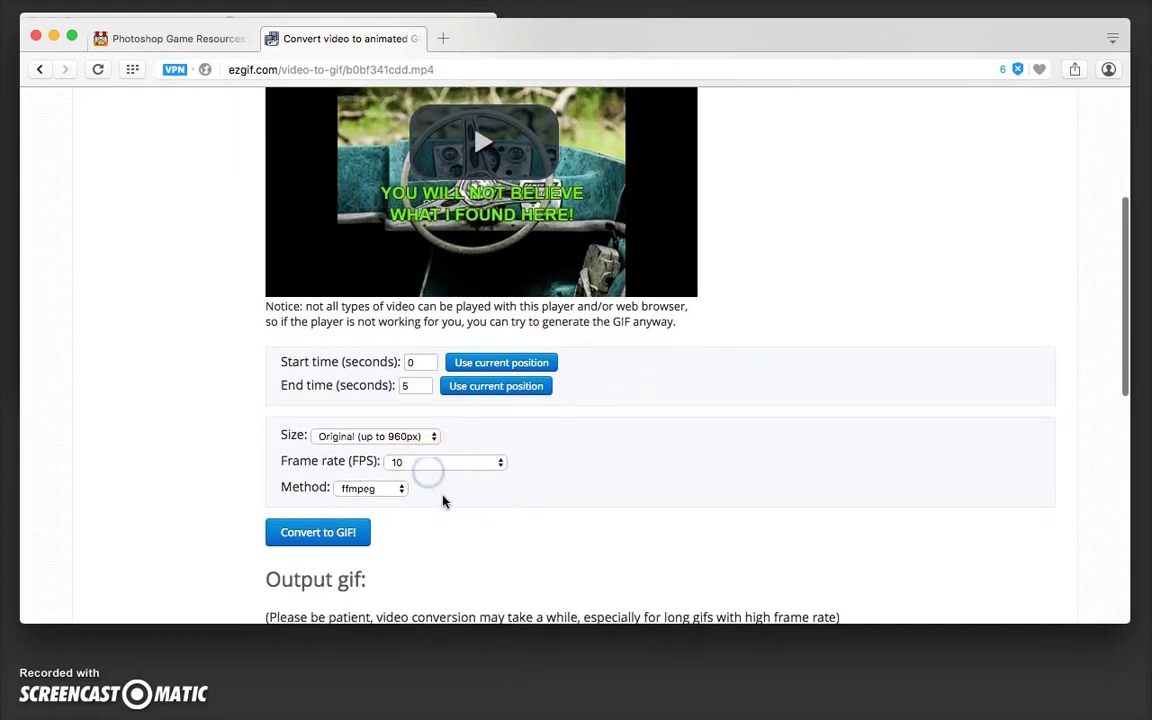
left_click(427, 462)
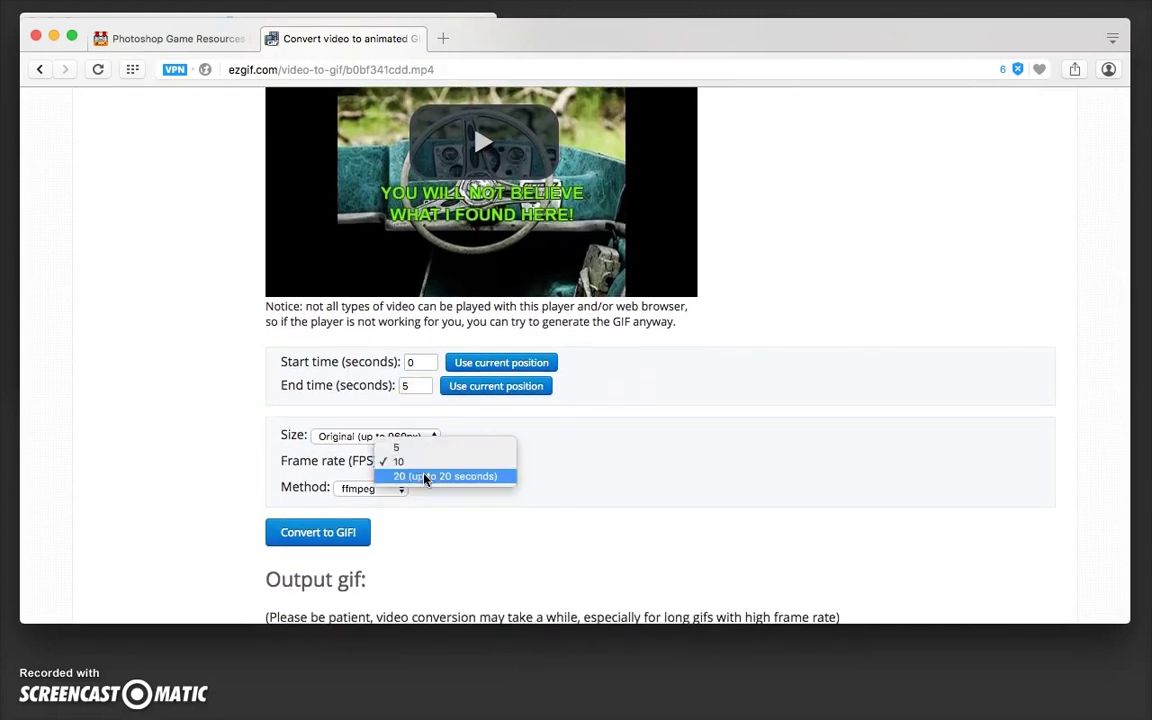
left_click(425, 477)
scroll(430, 481, "down", 2)
left_click(334, 476)
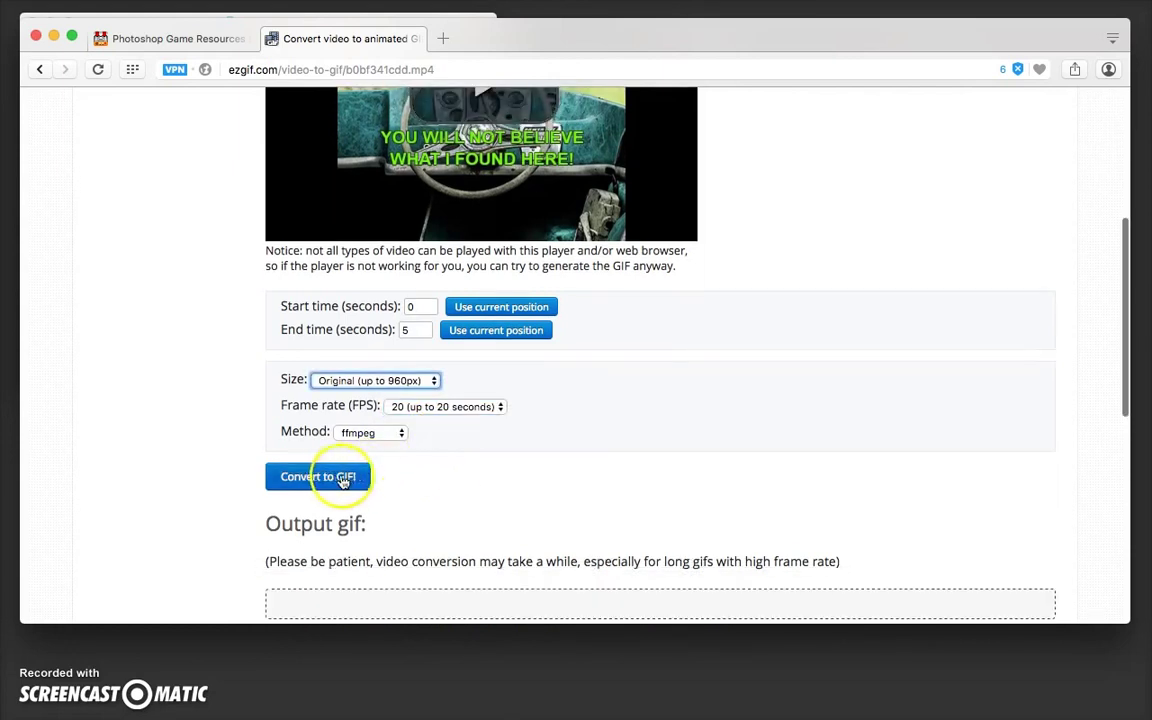
Scroll down to review the 400×400, 100-frame output GIF
scroll(540, 485, "down", 2)
scroll(564, 487, "down", 5)
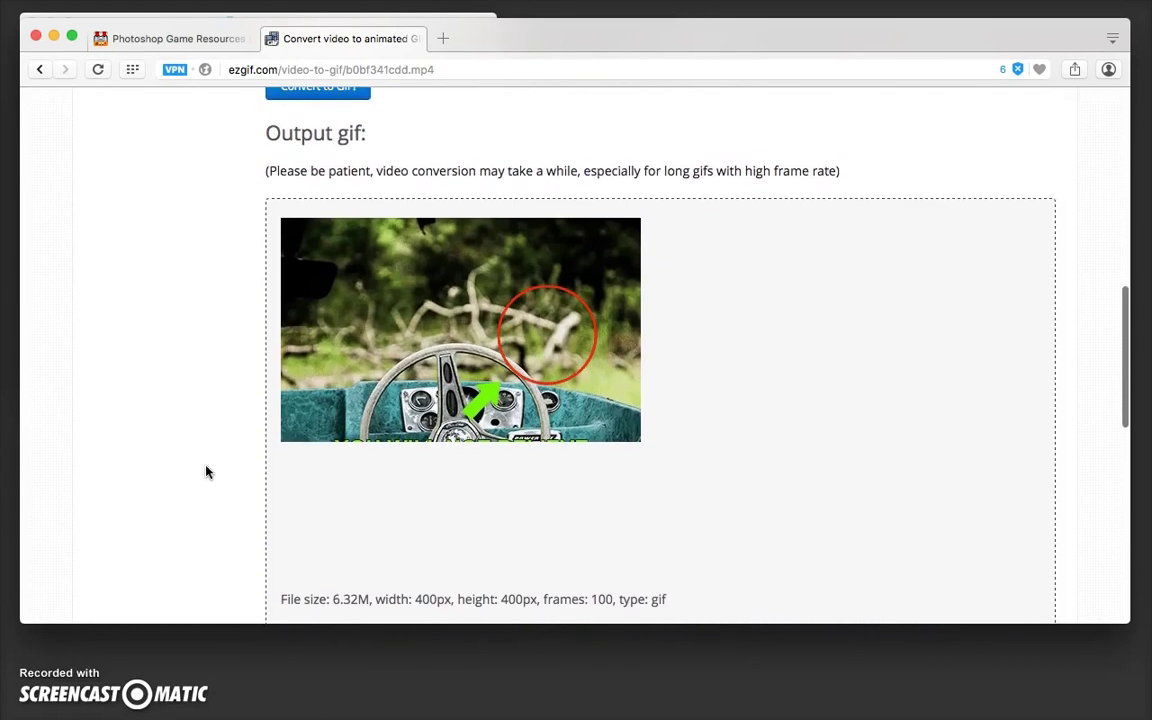
left_click(184, 466)
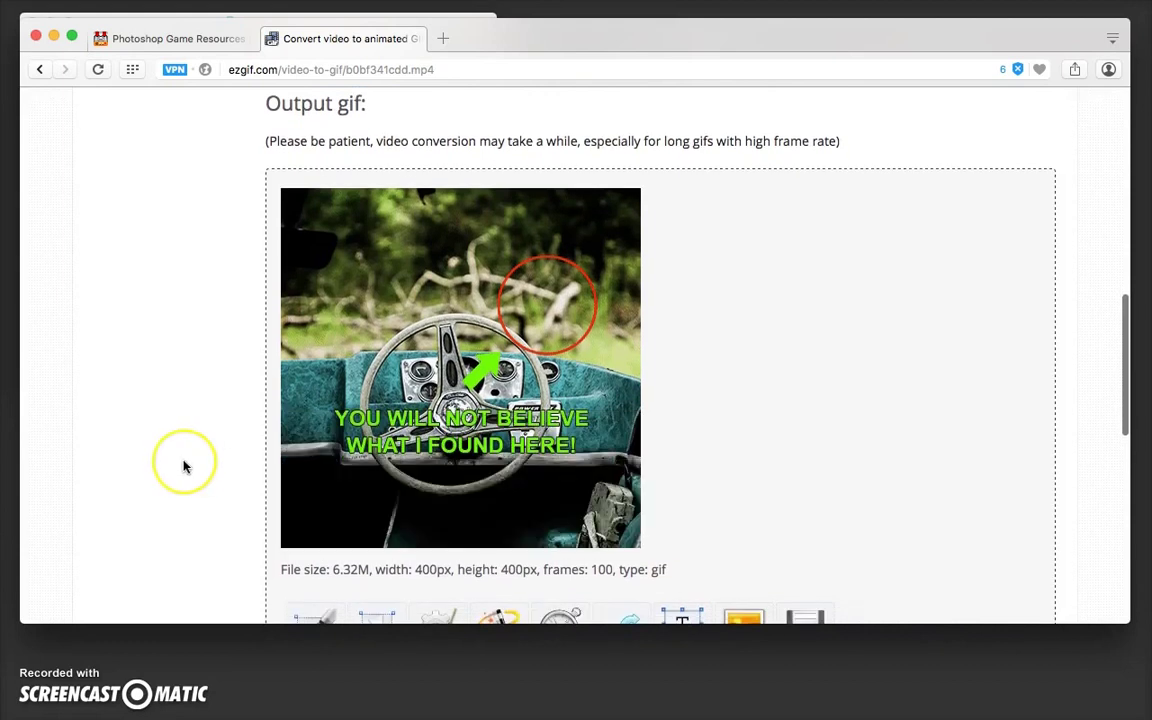
scroll(184, 466, "down", 2)
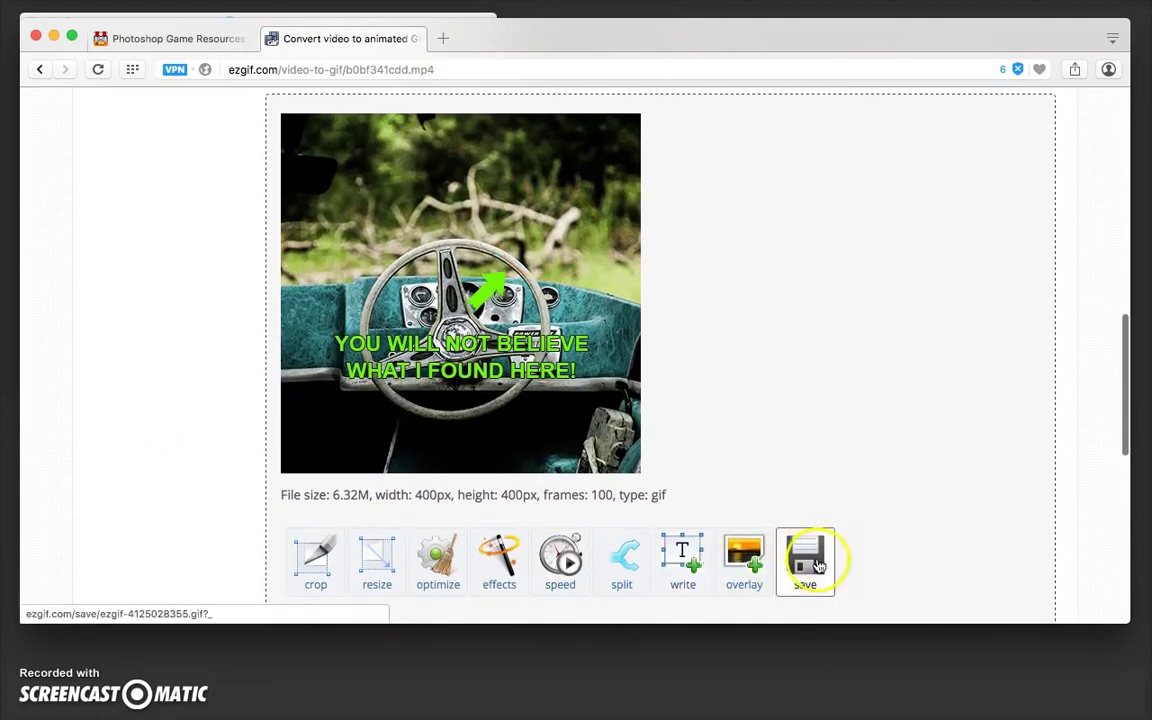